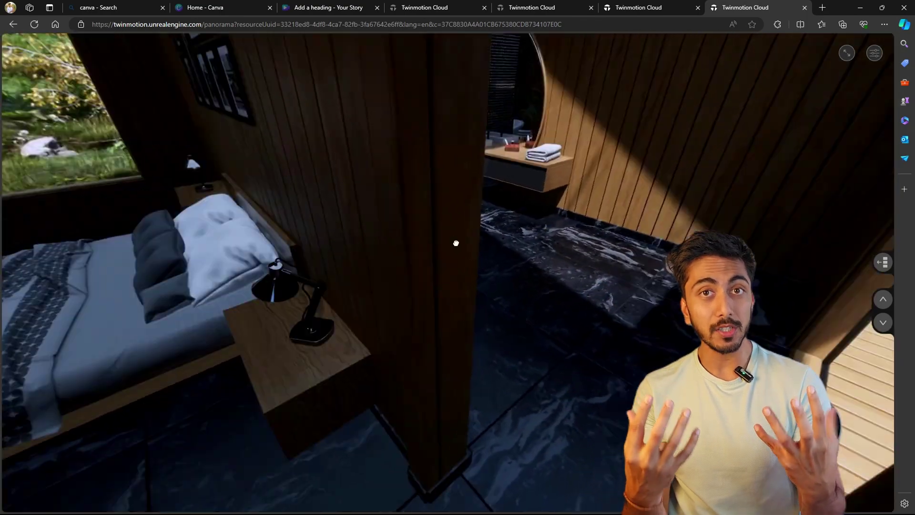
# Step: Tour the shared panorama set, looking around the bedroom, the bathroom and the glazed corridor facing the deck
pyautogui.moveTo(456, 243); pyautogui.dragTo(548, 512)
pyautogui.click(569, 373)
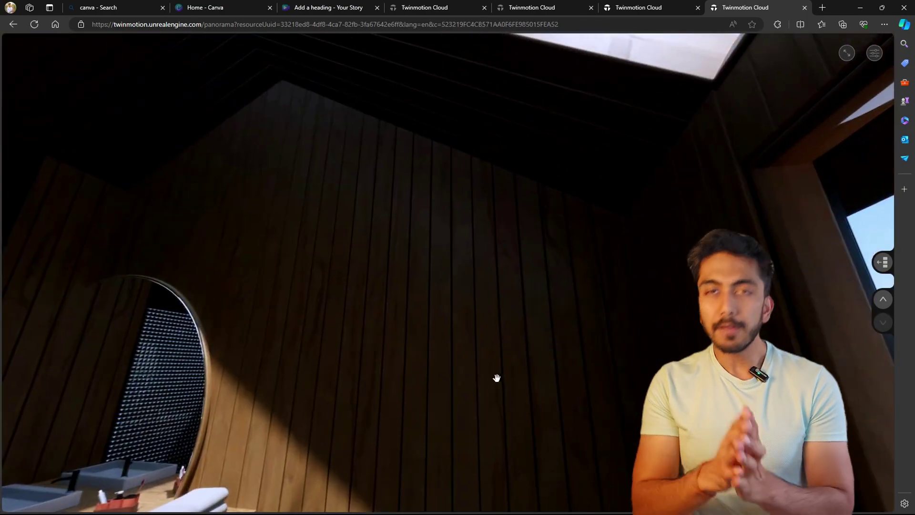
pyautogui.moveTo(351, 370); pyautogui.dragTo(558, 255)
pyautogui.scroll(5, 417, 211)
pyautogui.scroll(-3, 437, 231)
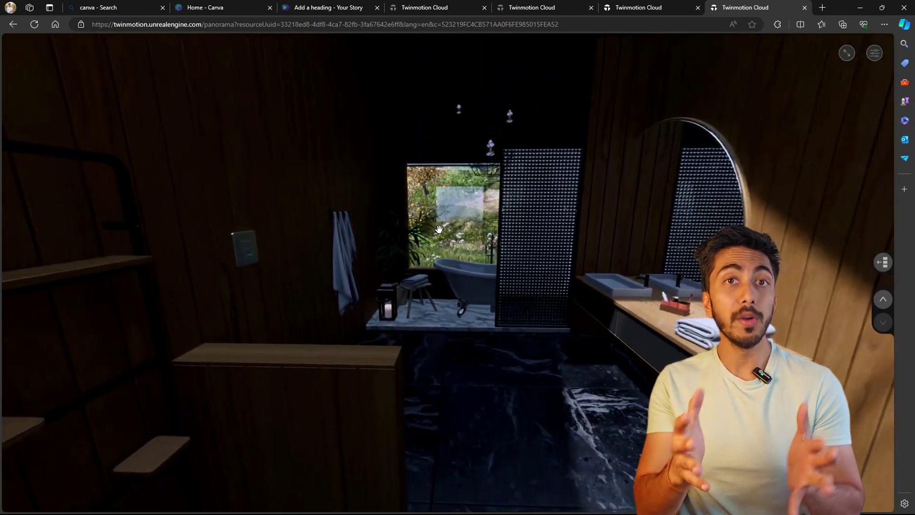
pyautogui.click(884, 300)
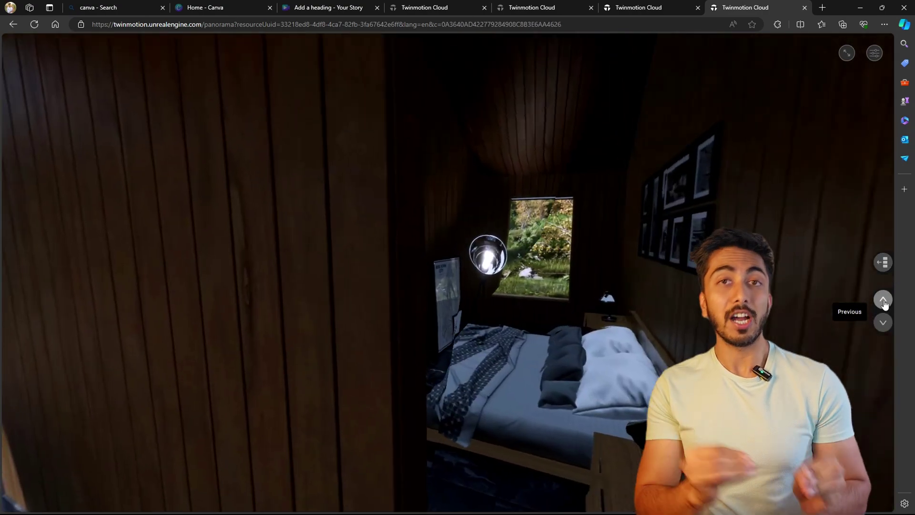
pyautogui.click(883, 300)
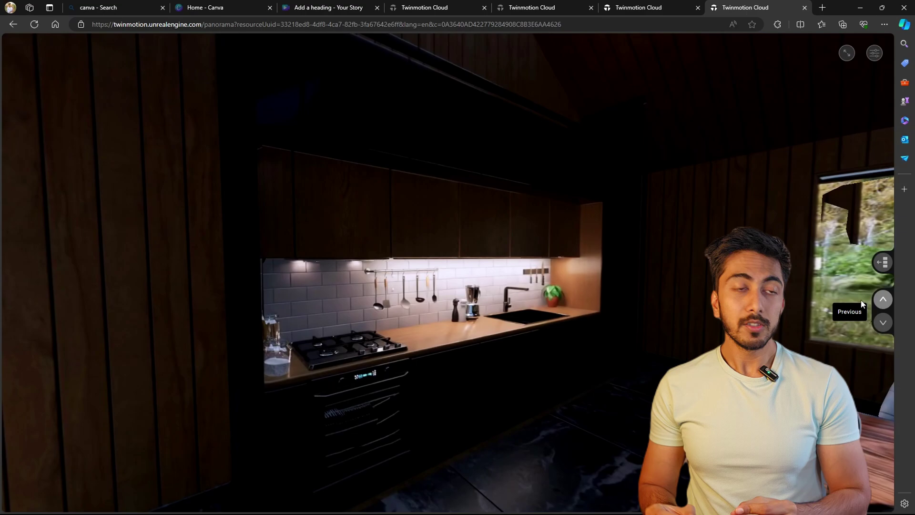
pyautogui.moveTo(811, 310); pyautogui.dragTo(100, 202)
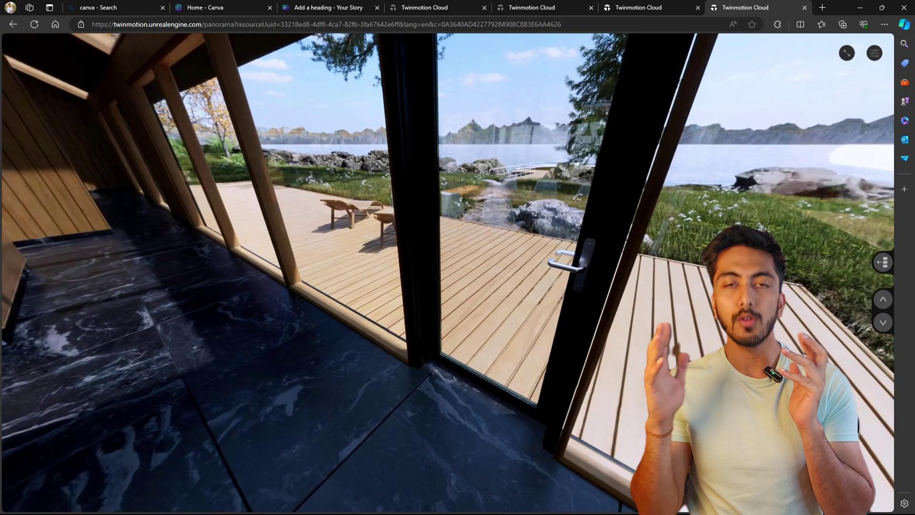
# Step: Continue the panorama tour through the living and dining area, the kitchen and the lakeside exterior
pyautogui.click(883, 323)
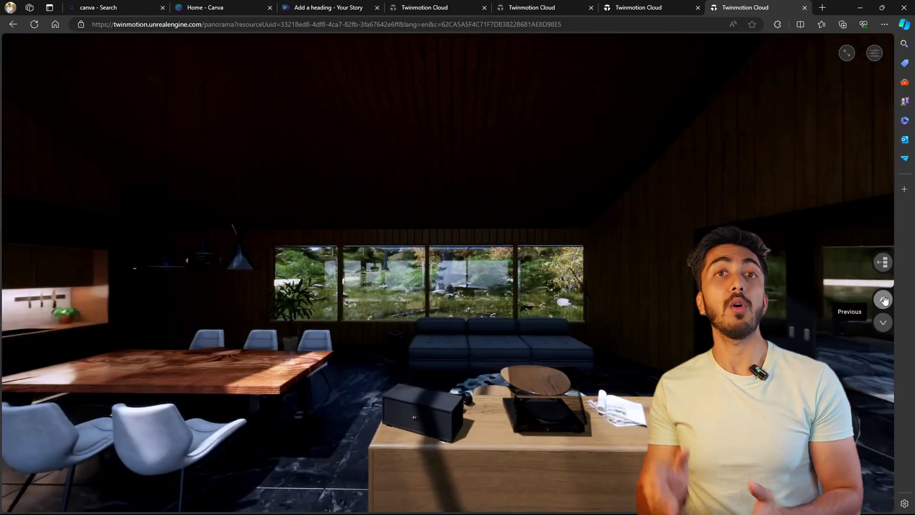
pyautogui.moveTo(415, 333); pyautogui.dragTo(643, 347)
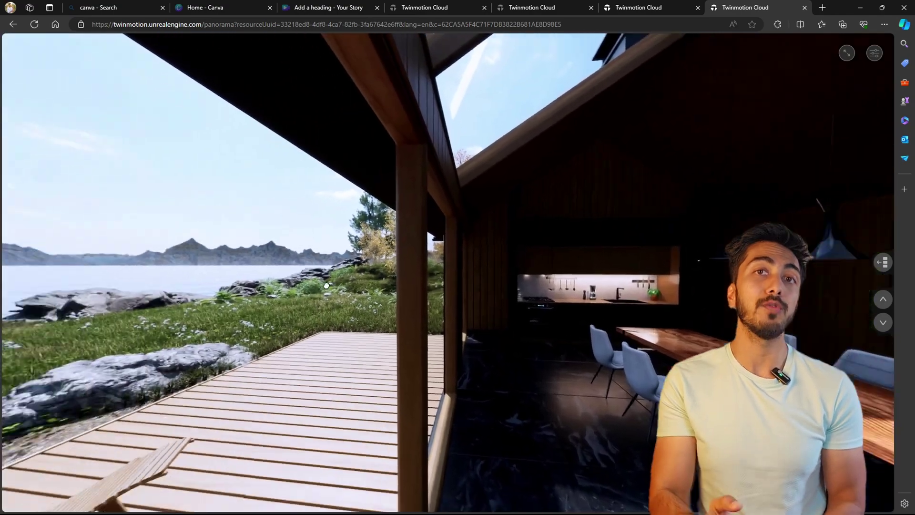
pyautogui.moveTo(420, 270); pyautogui.dragTo(280, 264)
pyautogui.hotkey('ctrl', 'w')
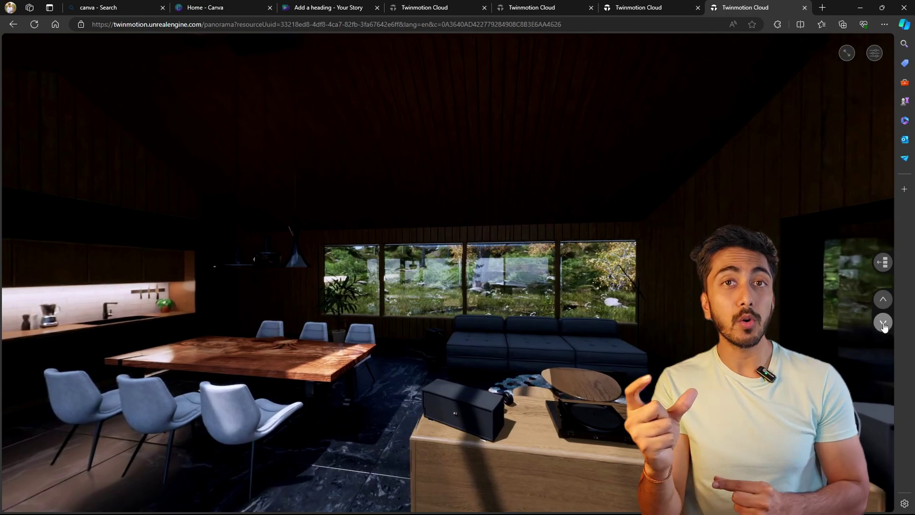
pyautogui.click(883, 324)
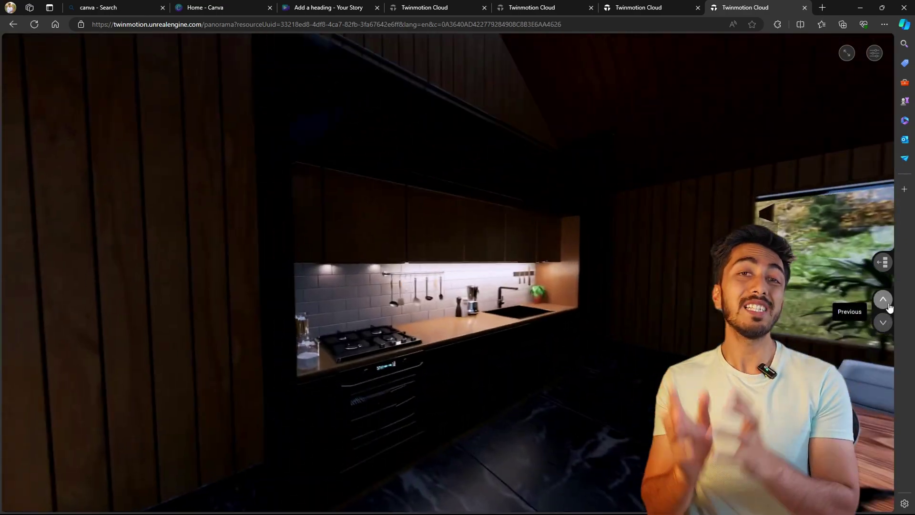
pyautogui.click(885, 301)
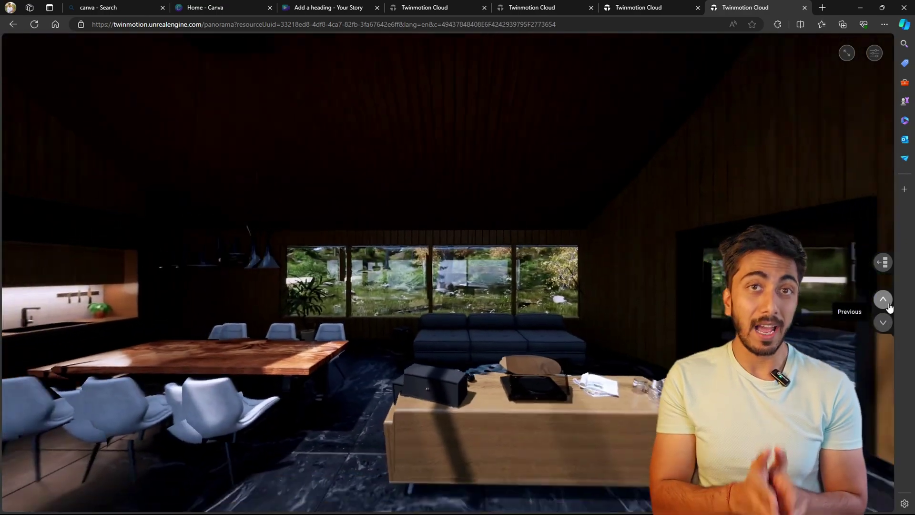
pyautogui.click(886, 303)
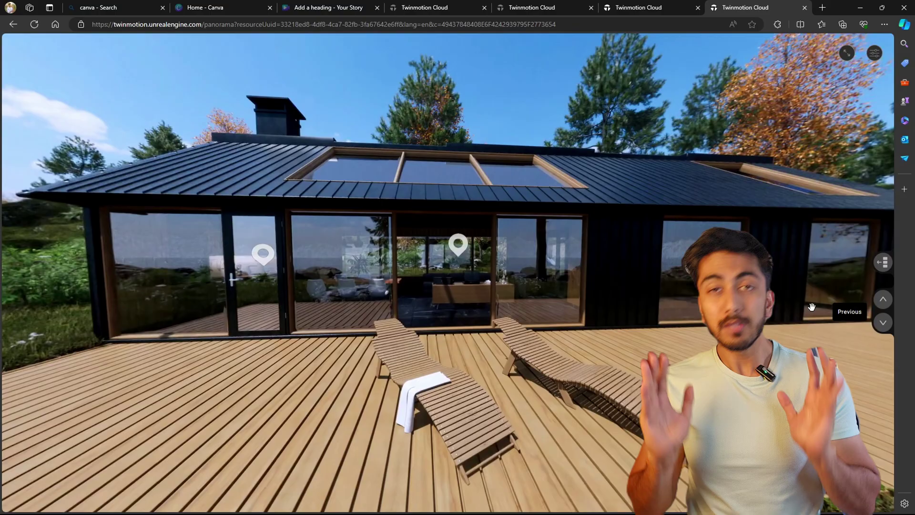
pyautogui.moveTo(634, 269); pyautogui.dragTo(325, 198)
pyautogui.moveTo(605, 276); pyautogui.dragTo(446, 370)
pyautogui.moveTo(621, 317); pyautogui.dragTo(651, 321)
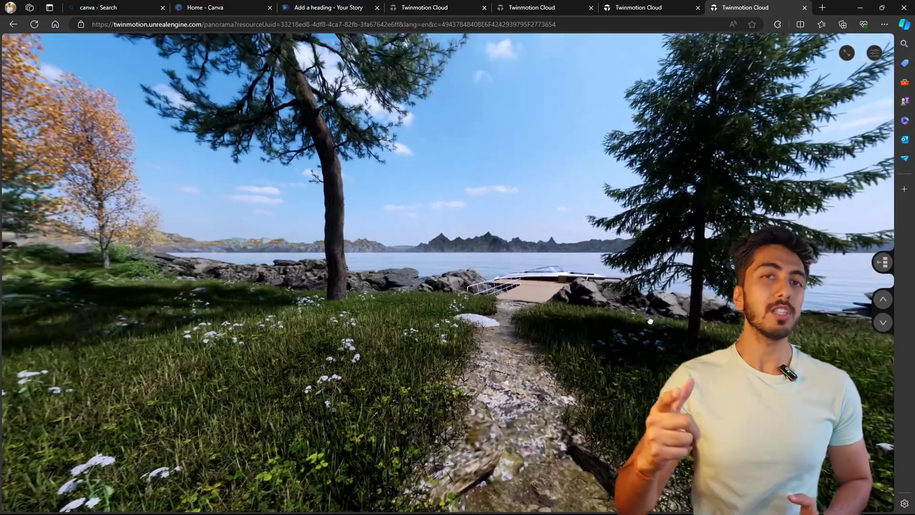
pyautogui.click(882, 302)
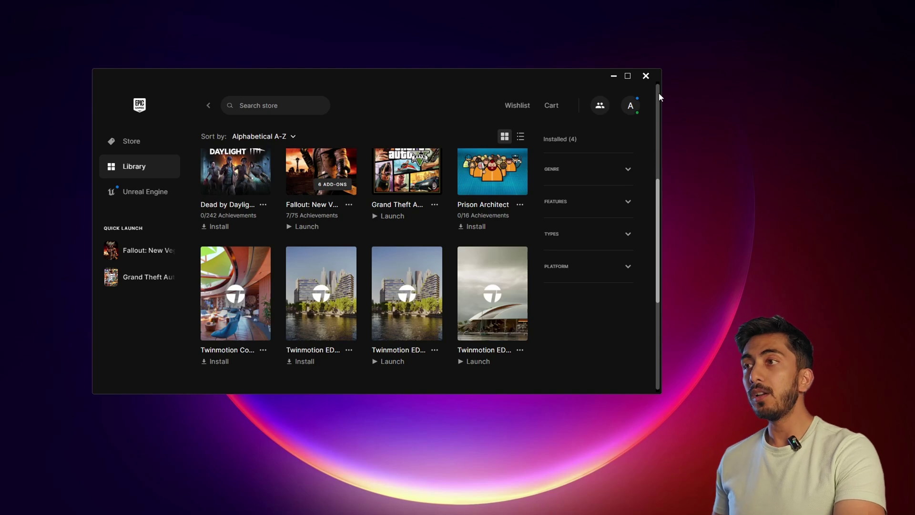
# Step: Switch to the Epic Games Launcher library, launch Twinmotion education 2023.1.2 and open the Lakehouse Retreat demo scene
pyautogui.scroll(-1, 434, 205)
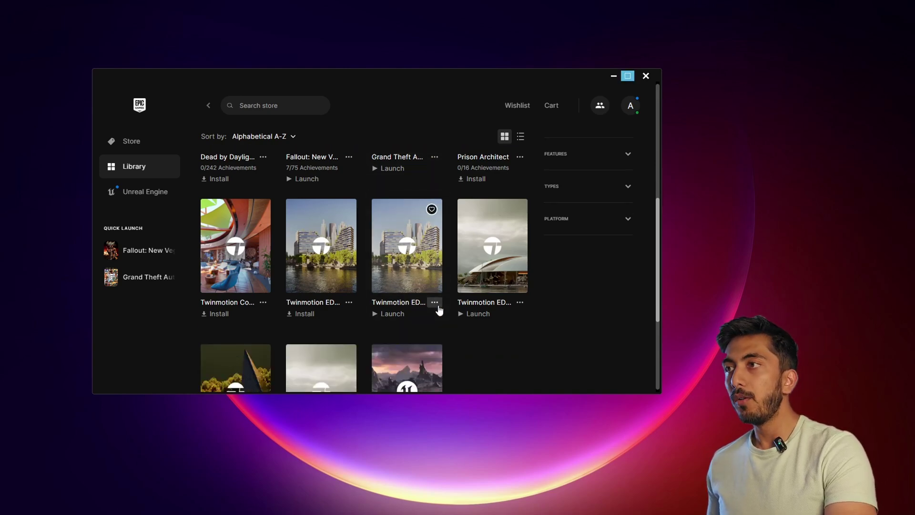
pyautogui.click(391, 314)
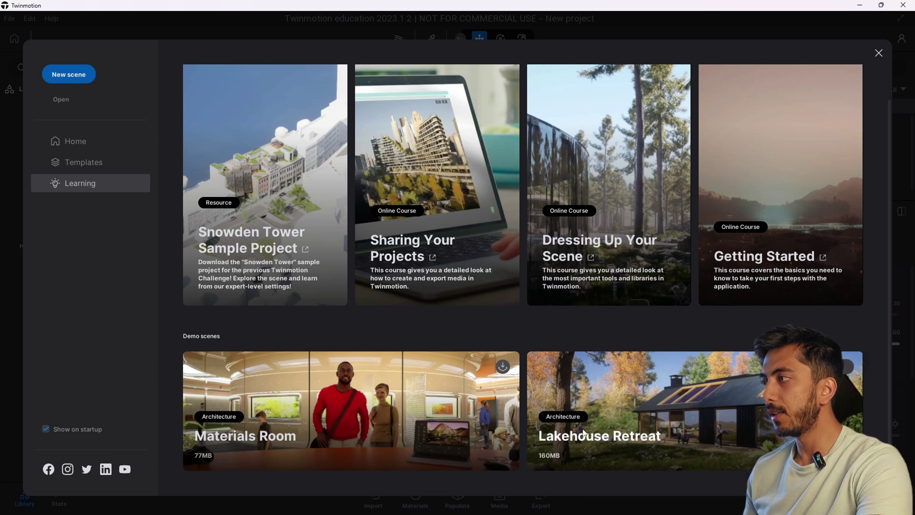
pyautogui.click(556, 436)
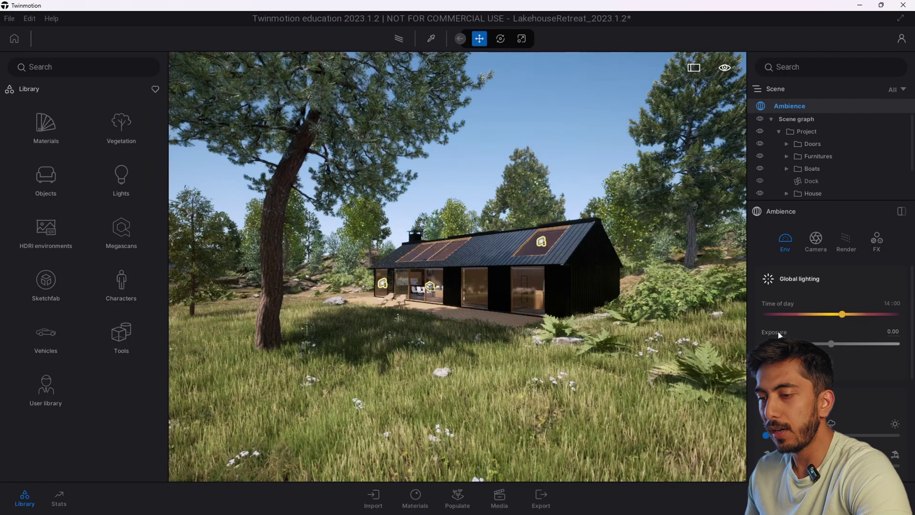
# Step: Walk through the lakehouse scene, examining the dock path, the dining and living interior, and the front of the house
pyautogui.scroll(-2, 411, 234)
pyautogui.scroll(3, 412, 234)
pyautogui.moveTo(412, 234)
pyautogui.mouseDown(button='right')
pyautogui.moveTo(620, 234)
pyautogui.moveTo(412, 234)
pyautogui.mouseUp(button='right')
pyautogui.press('a')
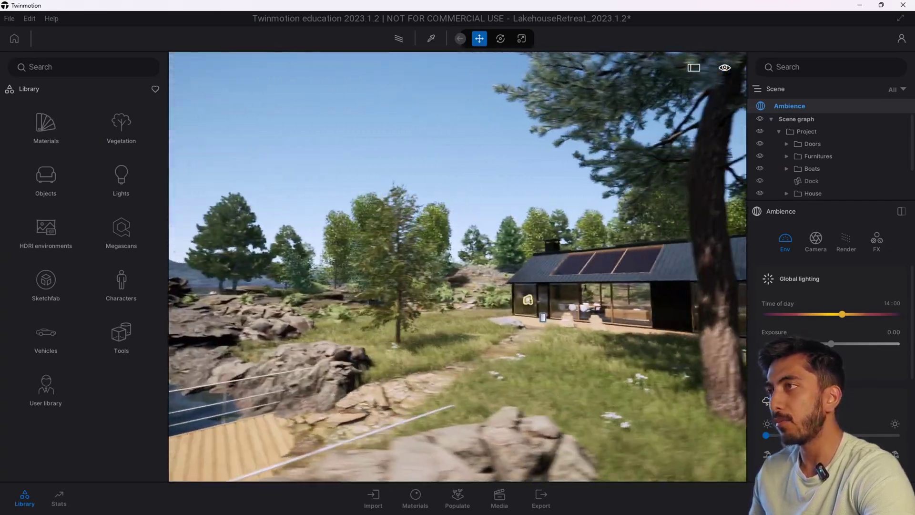
pyautogui.press('w')
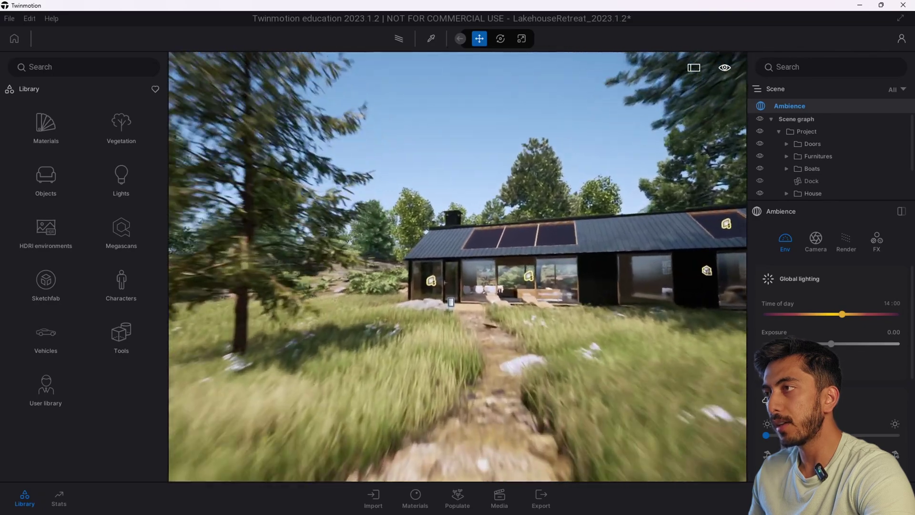
pyautogui.press('w')
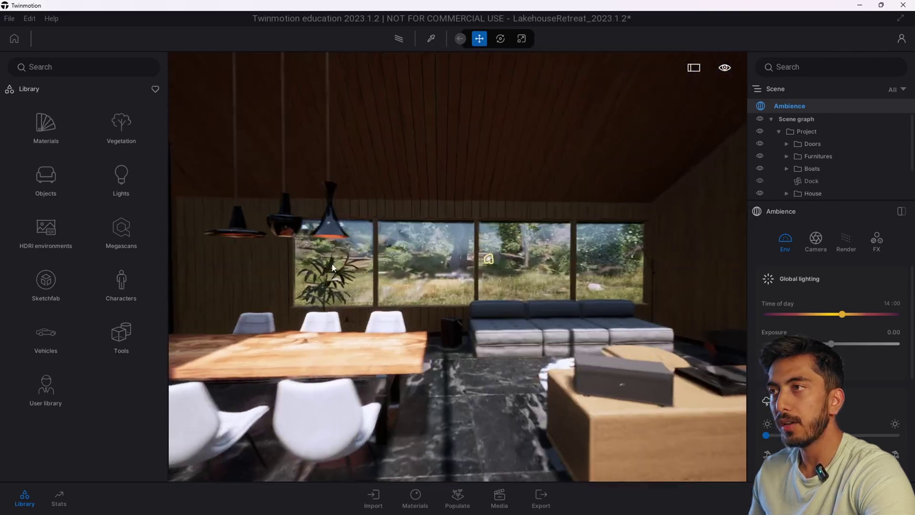
pyautogui.press('d')
pyautogui.moveTo(332, 268); pyautogui.dragTo(239, 184, button='right')
pyautogui.press('w')
pyautogui.press('a')
pyautogui.press('s')
pyautogui.press('s')
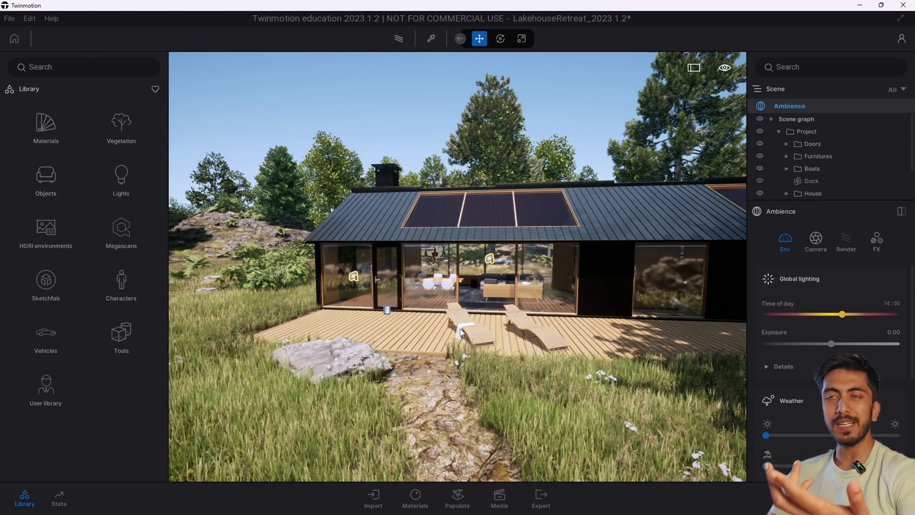
pyautogui.click(99, 248)
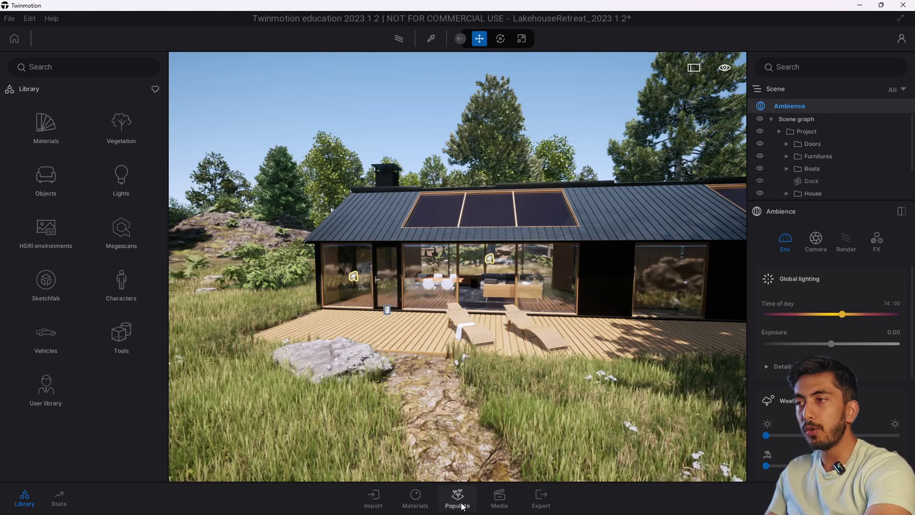
# Step: Open the scene's media, check the image and video collections, and display the panoramas
pyautogui.click(498, 503)
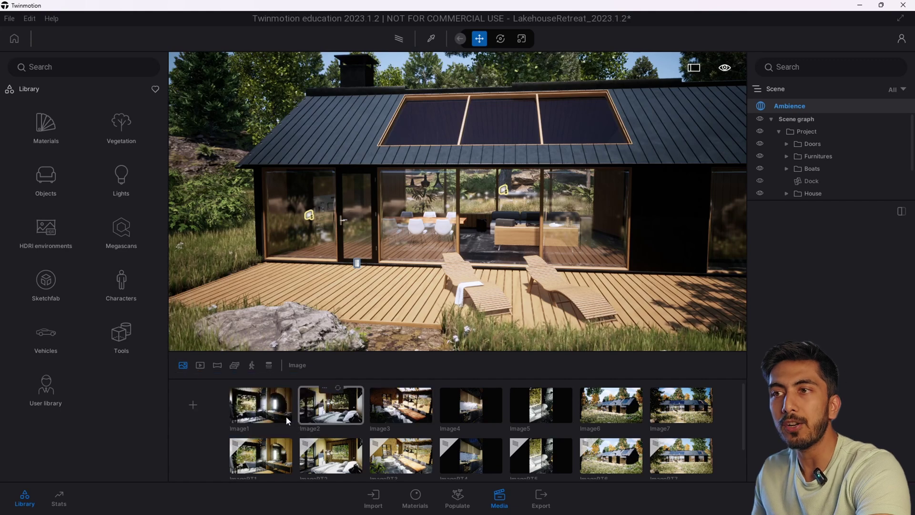
pyautogui.click(200, 365)
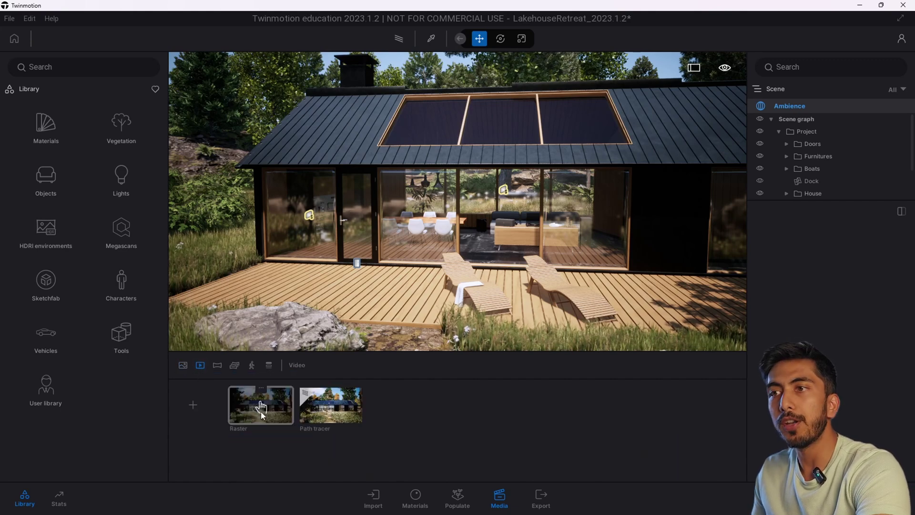
pyautogui.click(218, 365)
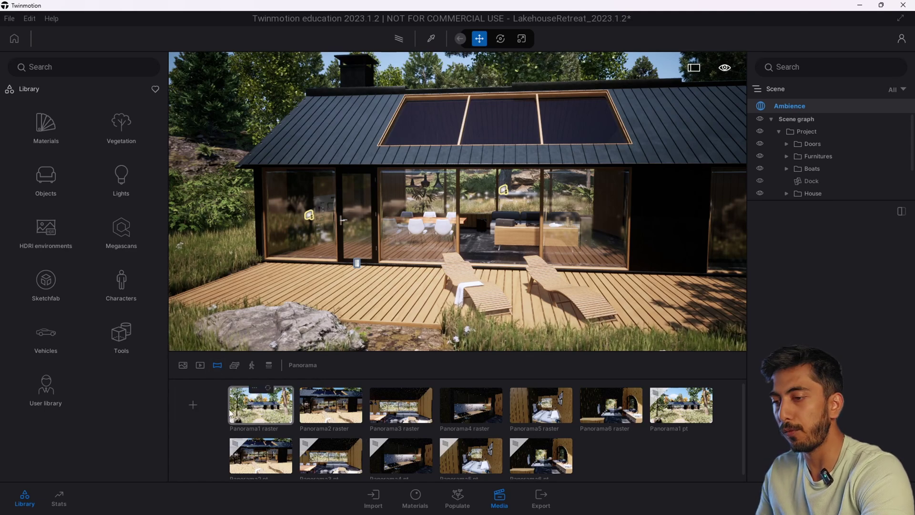
# Step: Create a new panorama from a viewpoint by the deck loungers facing the house, and look around in it
pyautogui.press('d')
pyautogui.press('w')
pyautogui.press('q')
pyautogui.press('e')
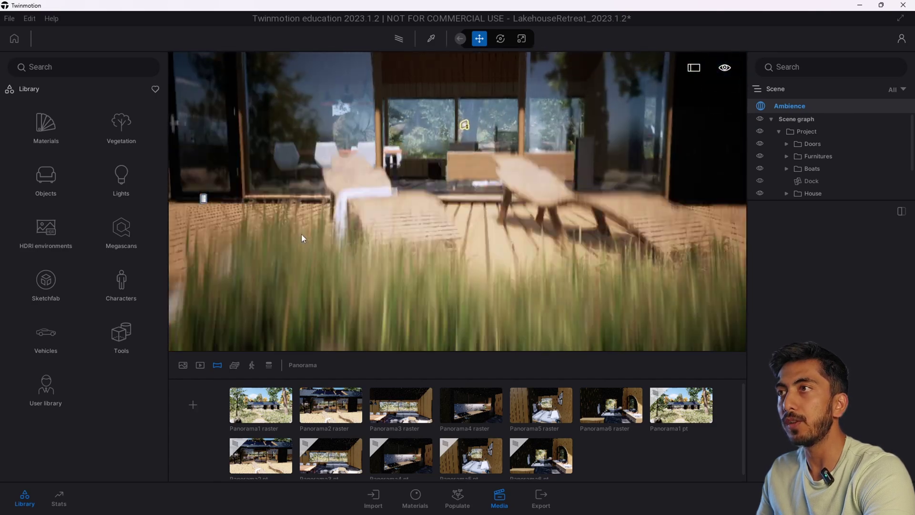
pyautogui.press('a')
pyautogui.press('w')
pyautogui.press('q')
pyautogui.press('d')
pyautogui.moveTo(320, 252); pyautogui.dragTo(318, 283, button='right')
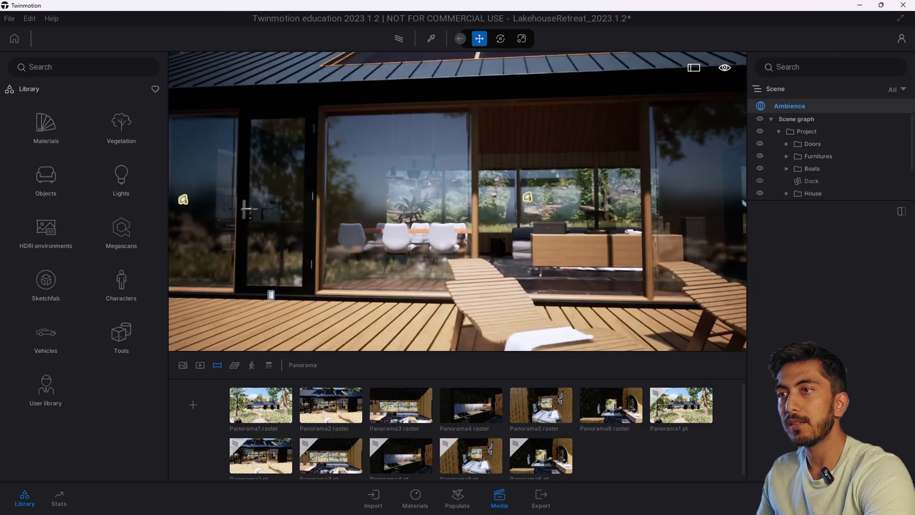
pyautogui.click(193, 407)
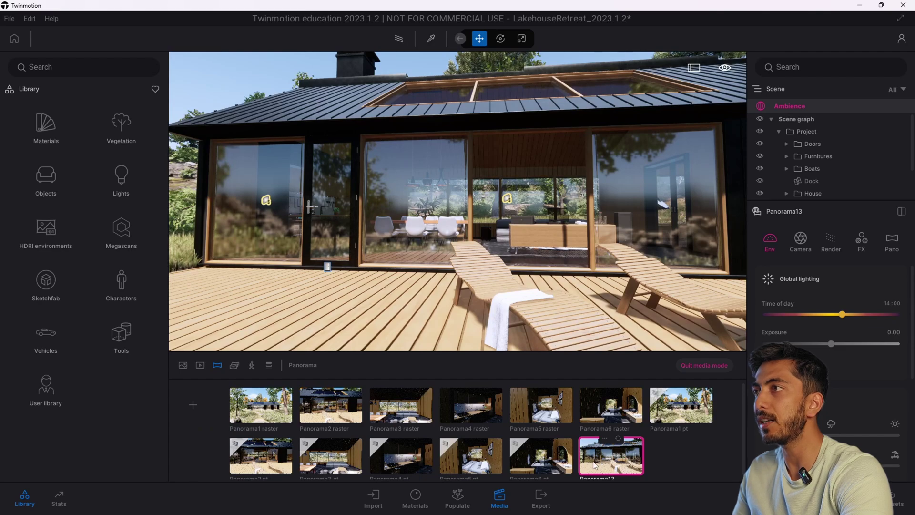
pyautogui.moveTo(367, 245); pyautogui.dragTo(212, 263, button='right')
# Step: Open the Pano raster panorama set, preview Panorama1 raster and Panorama2 raster, and return to the list of sets
pyautogui.click(235, 366)
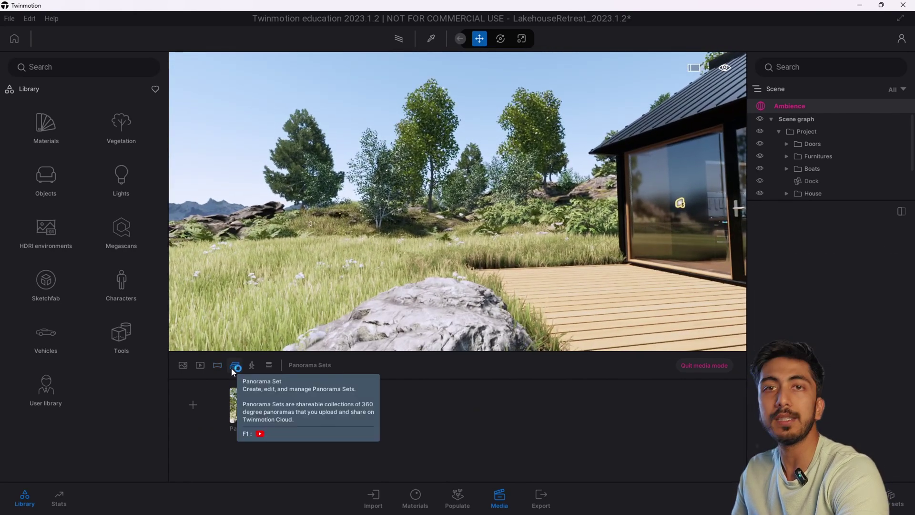
pyautogui.doubleClick(273, 412)
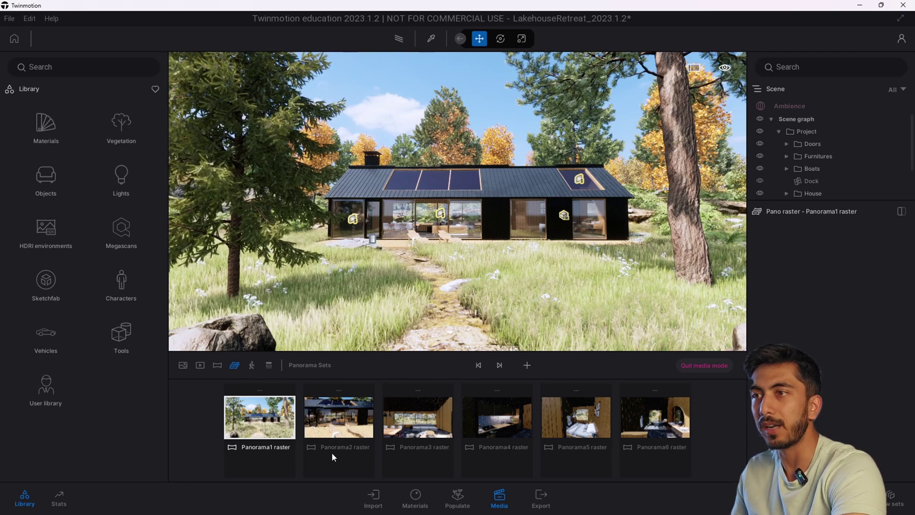
pyautogui.click(336, 422)
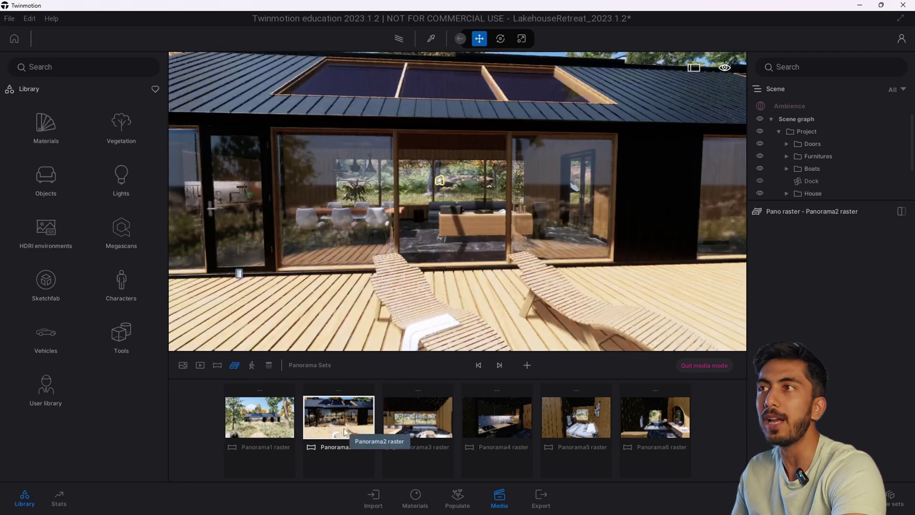
pyautogui.click(256, 422)
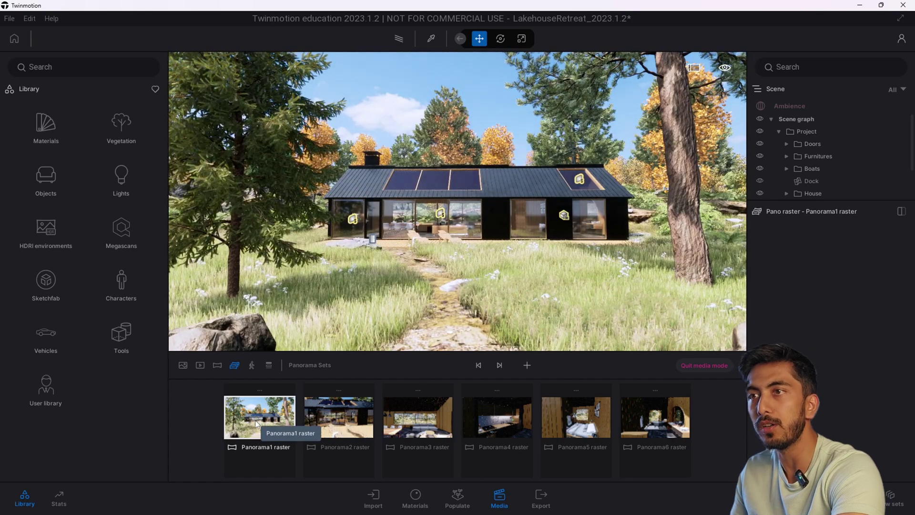
pyautogui.click(231, 365)
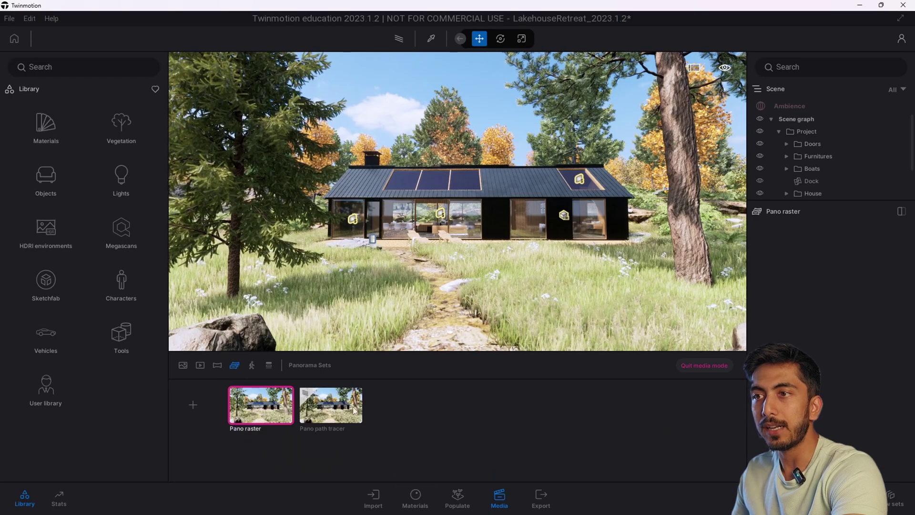
# Step: Open the Pano path tracer set, preview its Panorama1 pt, Panorama2 pt and Panorama3 pt, and return to the list of sets
pyautogui.doubleClick(355, 401)
pyautogui.click(351, 407)
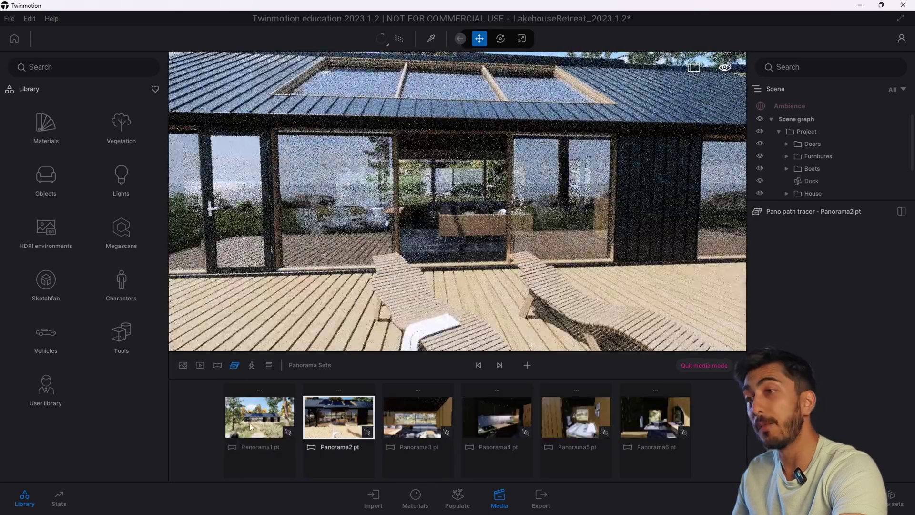
pyautogui.click(252, 424)
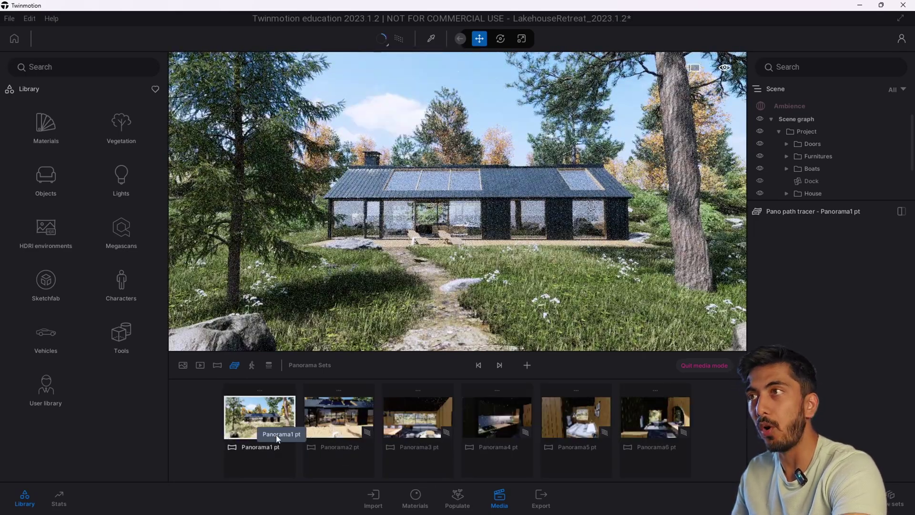
pyautogui.click(332, 431)
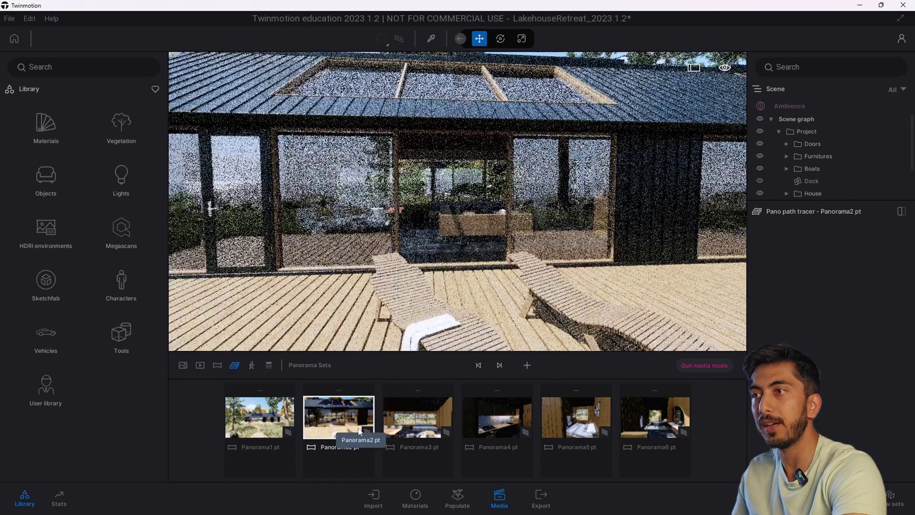
pyautogui.click(418, 420)
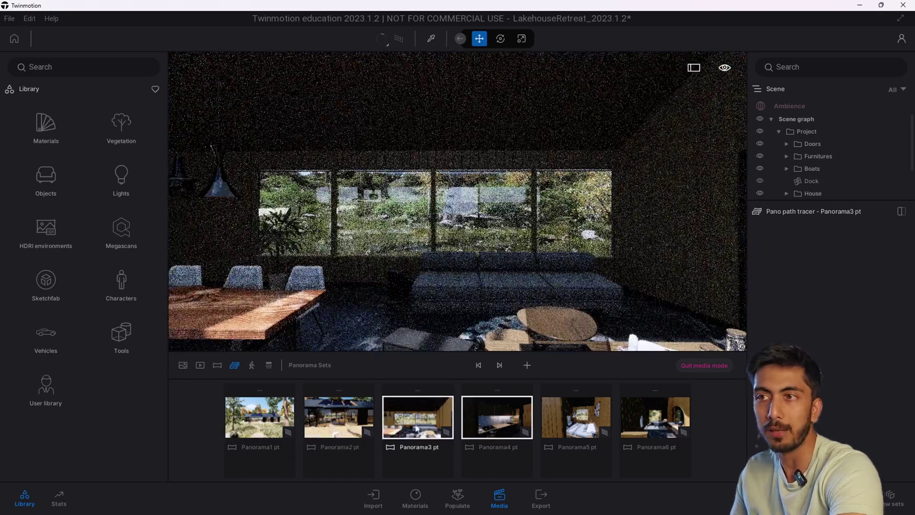
pyautogui.click(339, 420)
pyautogui.click(253, 408)
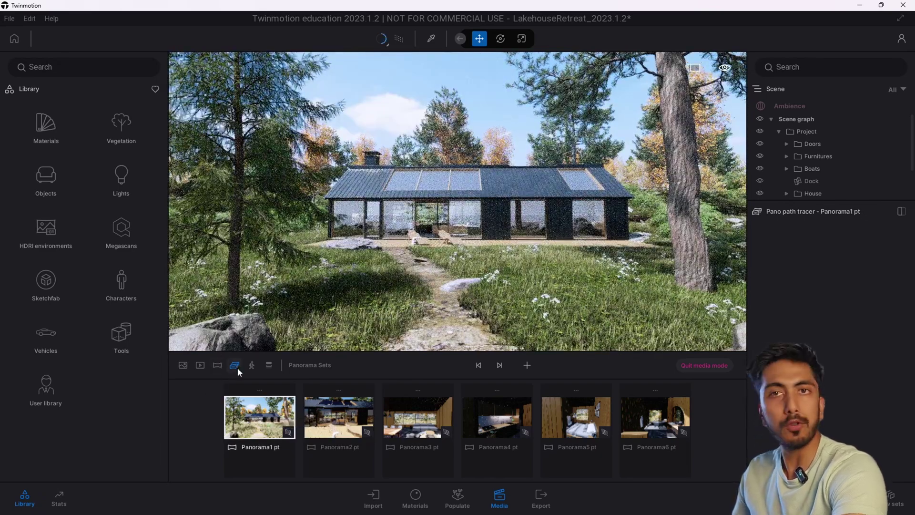
pyautogui.click(236, 367)
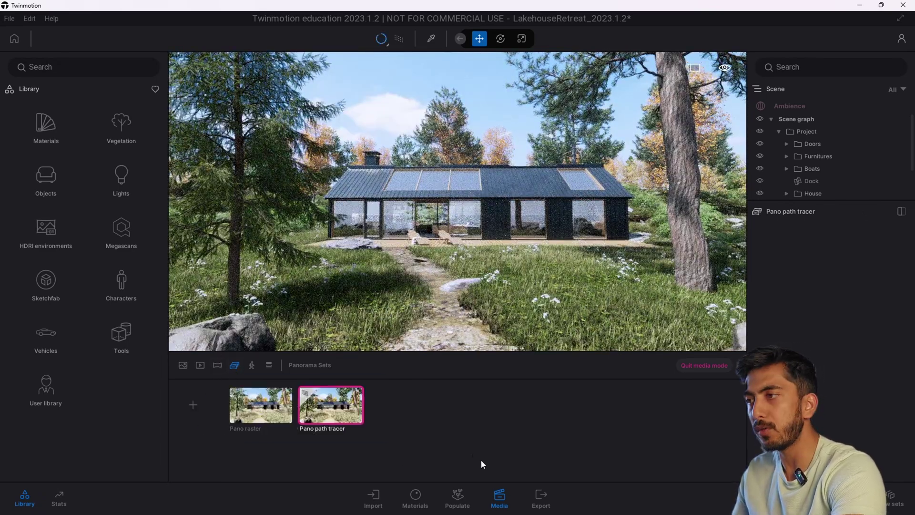
# Step: Open the export settings and select the Pano raster panorama set for cloud export
pyautogui.click(546, 505)
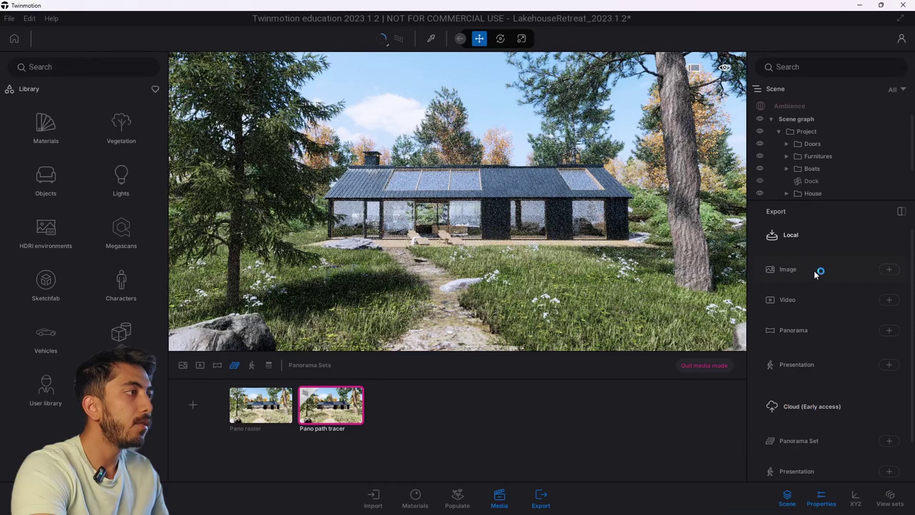
pyautogui.scroll(-2, 814, 275)
pyautogui.scroll(-1, 839, 322)
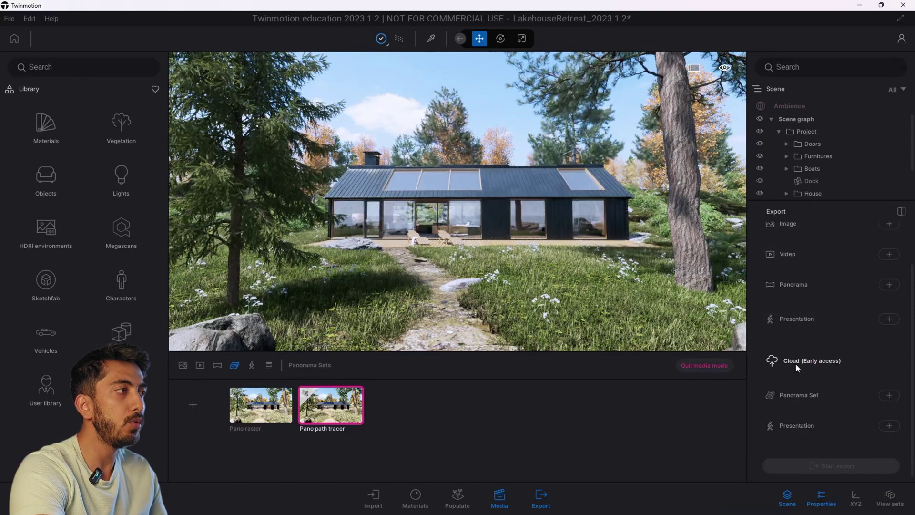
pyautogui.scroll(-1, 793, 409)
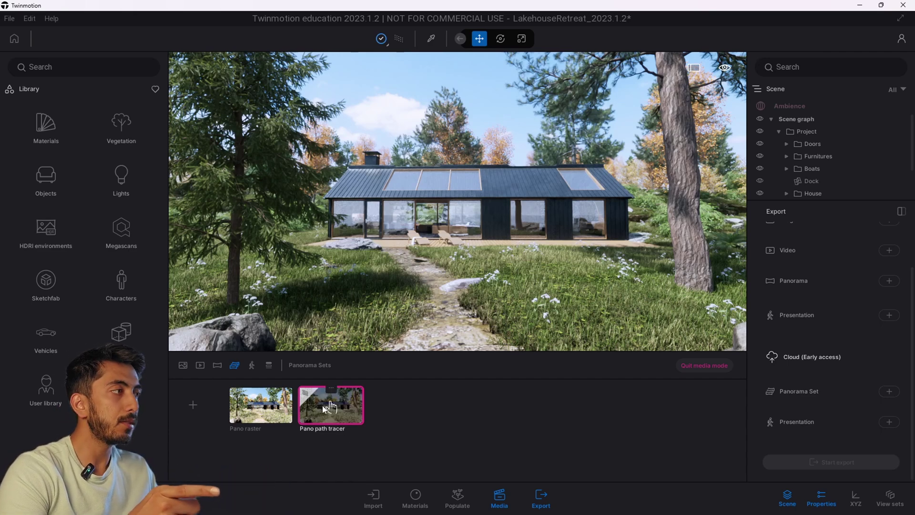
pyautogui.click(881, 391)
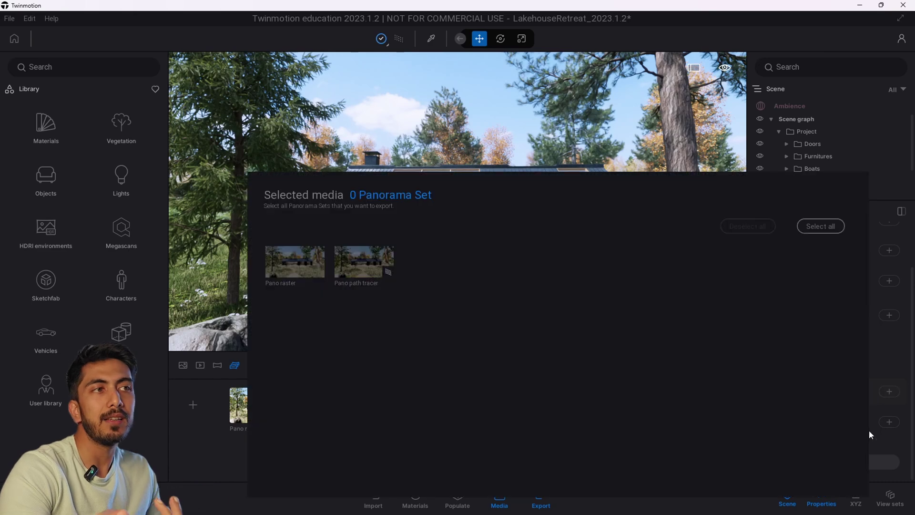
pyautogui.click(313, 276)
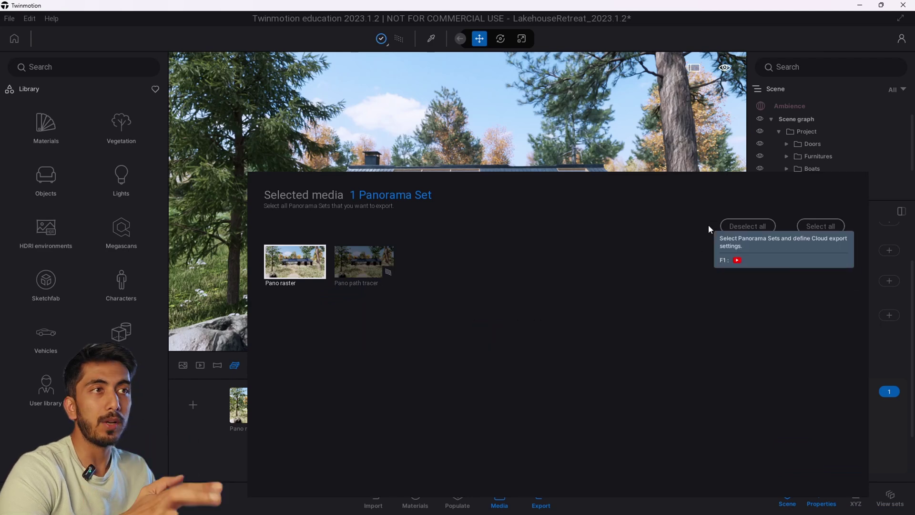
pyautogui.click(174, 458)
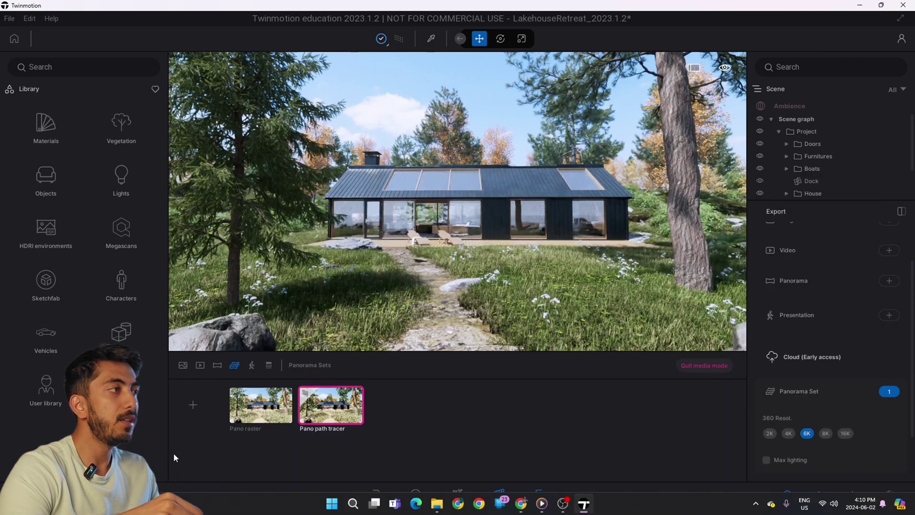
# Step: Set the panorama set's 360 resolution to 4K and start the cloud export
pyautogui.scroll(-2, 800, 392)
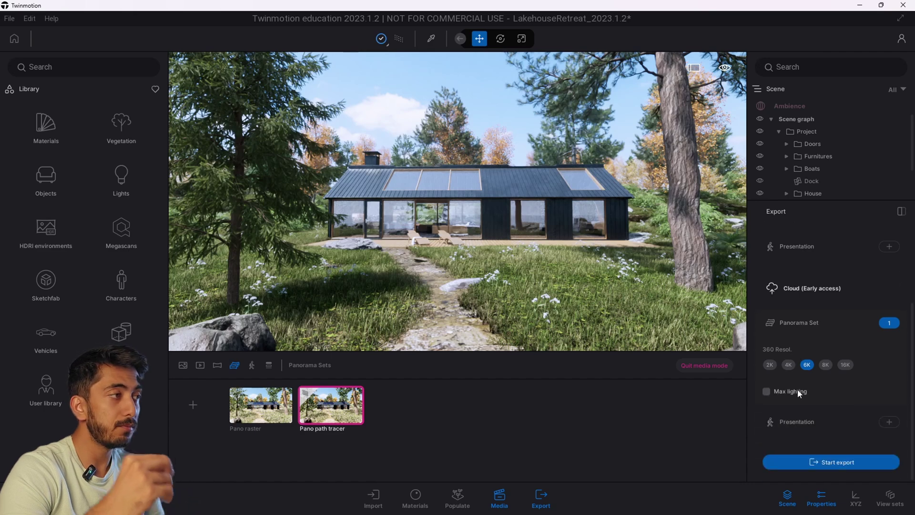
pyautogui.click(789, 365)
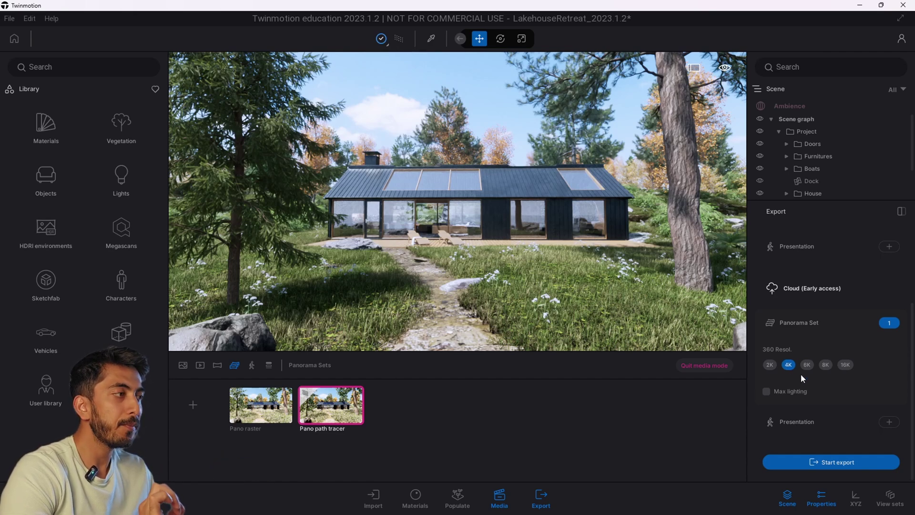
pyautogui.click(829, 462)
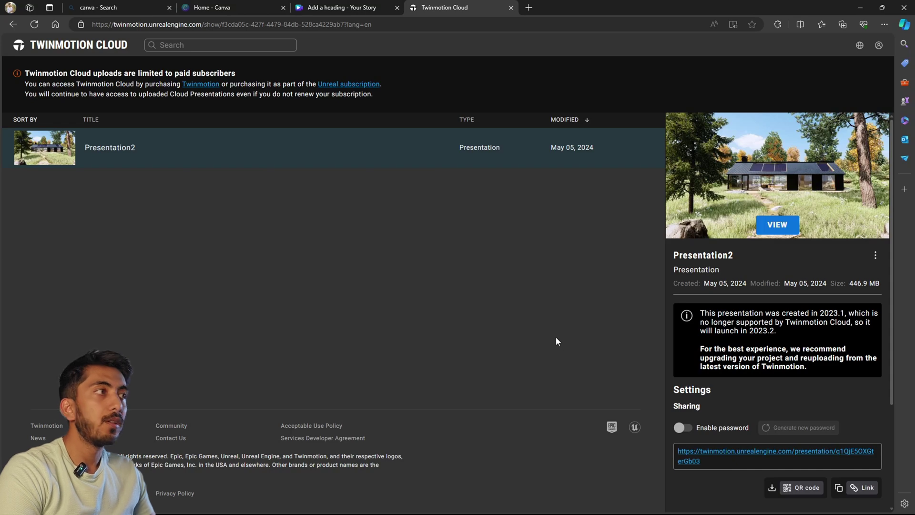
# Step: In Twinmotion Cloud, review Presentation2's sharing and embed settings and toggle its password protection on and off
pyautogui.scroll(-1, 783, 310)
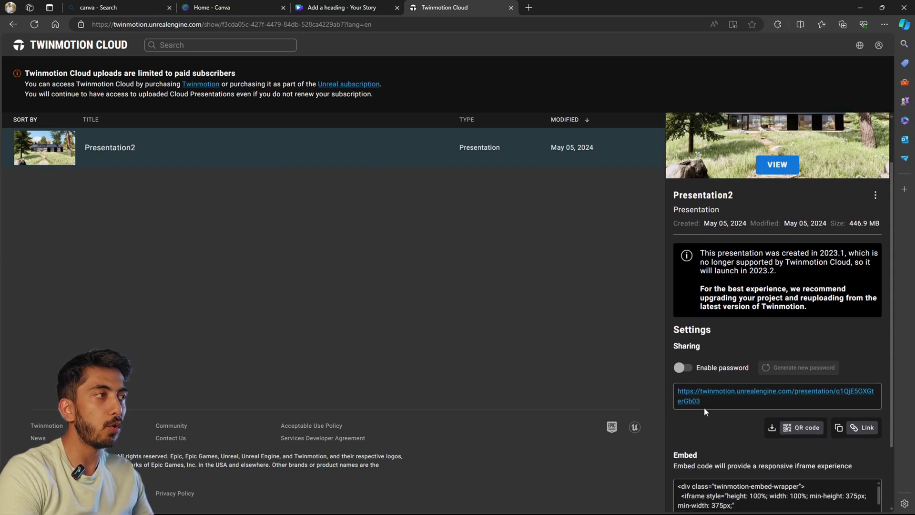
pyautogui.scroll(-1, 705, 405)
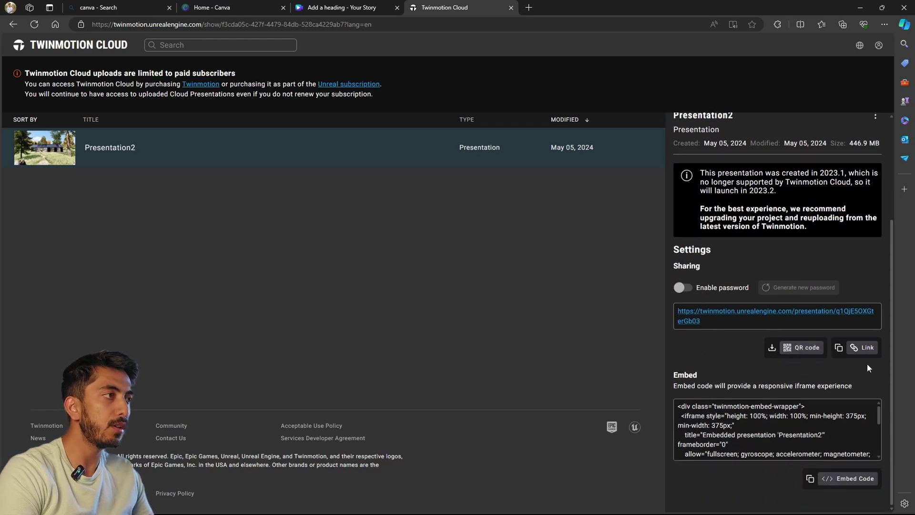
pyautogui.click(685, 288)
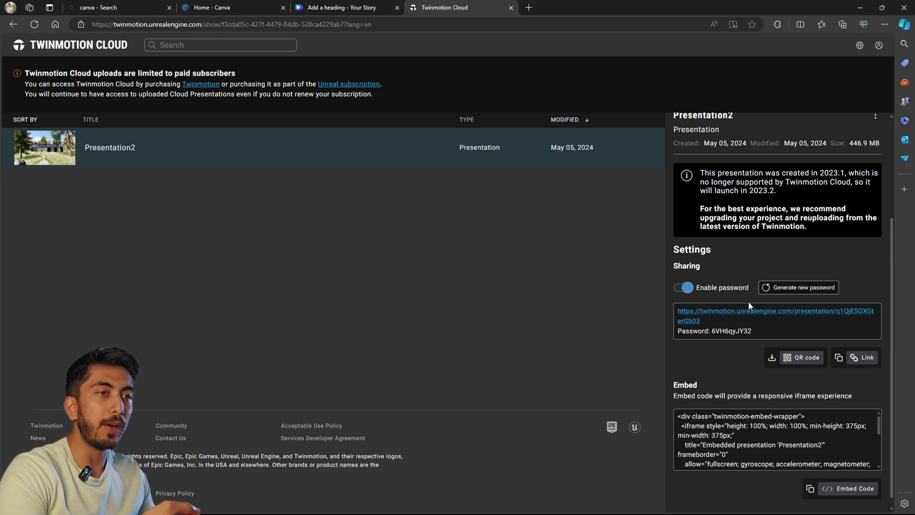
pyautogui.click(679, 289)
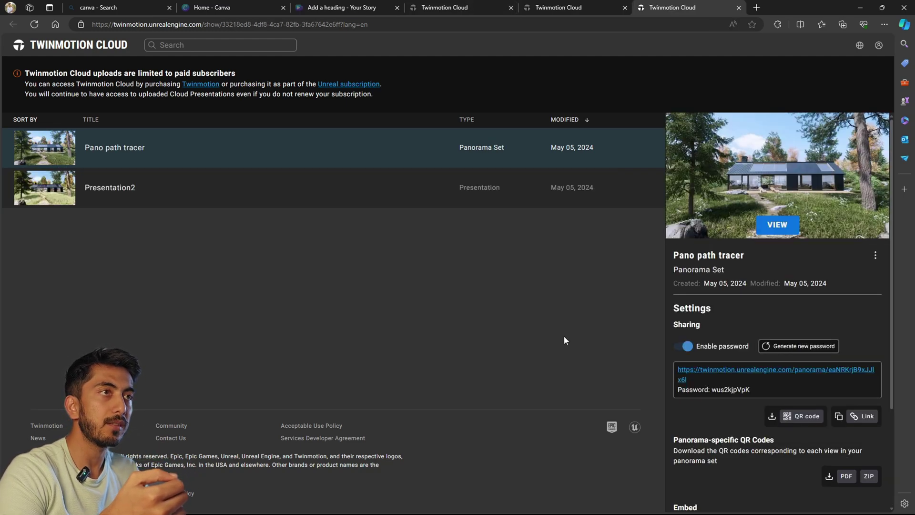
# Step: View the Pano path tracer set, enter the kitchen panorama through its marker on the house, and look around the dining area
pyautogui.click(771, 222)
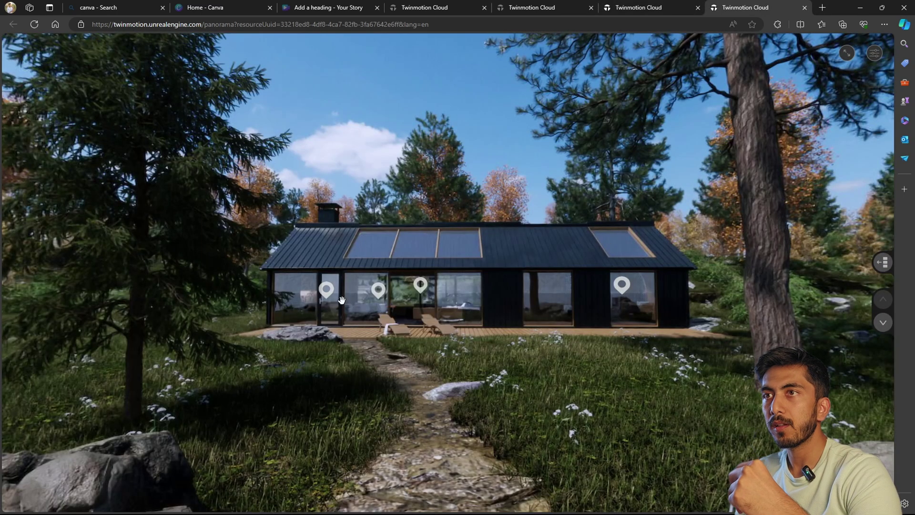
pyautogui.click(329, 295)
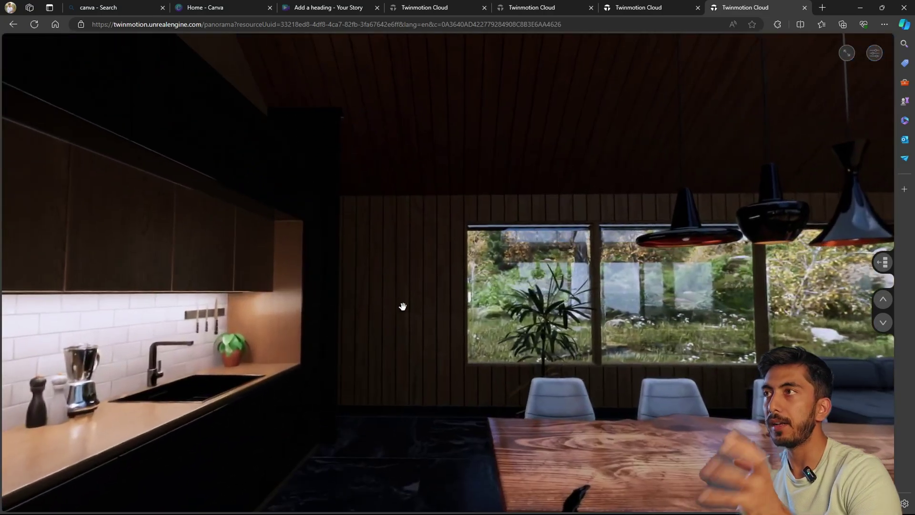
pyautogui.moveTo(835, 305); pyautogui.dragTo(465, 356)
pyautogui.moveTo(409, 331); pyautogui.dragTo(67, 360)
pyautogui.moveTo(599, 336); pyautogui.dragTo(182, 259)
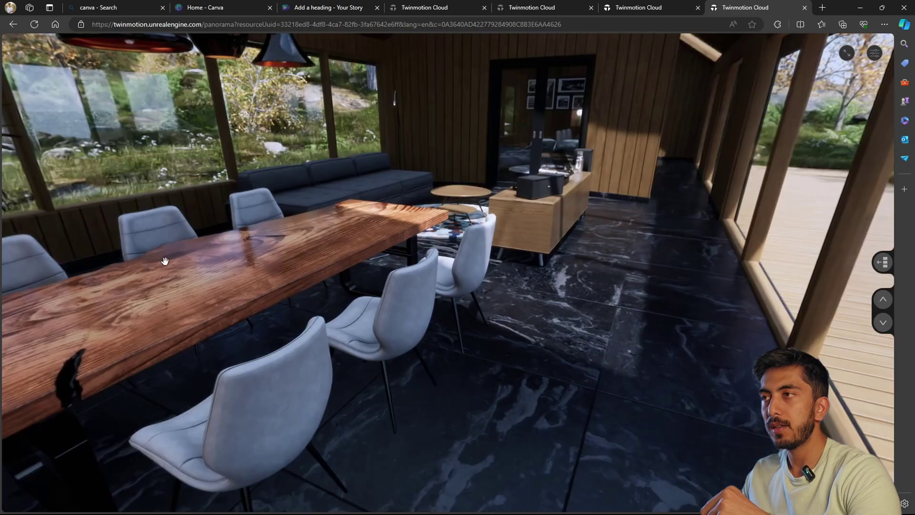
pyautogui.scroll(-2, 389, 258)
pyautogui.scroll(-2, 390, 258)
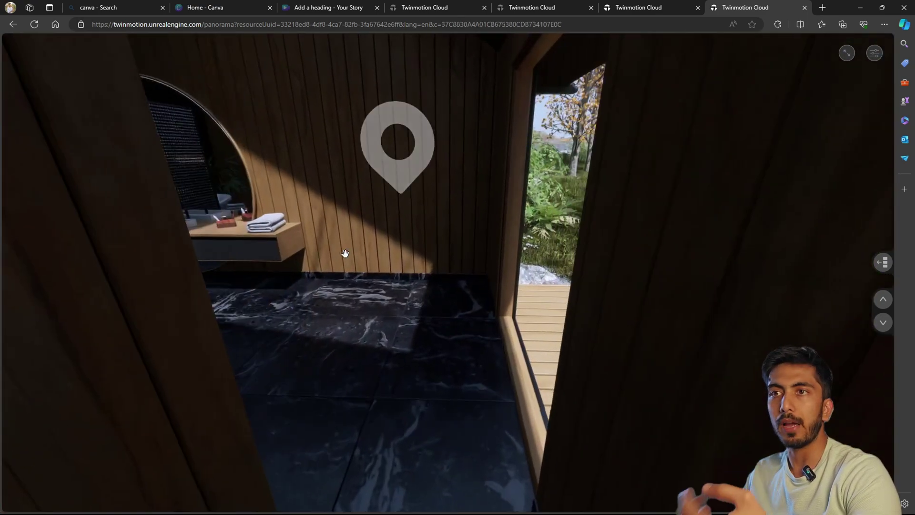
# Step: Look around the bedroom panorama, including the skylight and the opening towards the bathroom
pyautogui.moveTo(362, 254); pyautogui.dragTo(629, 277)
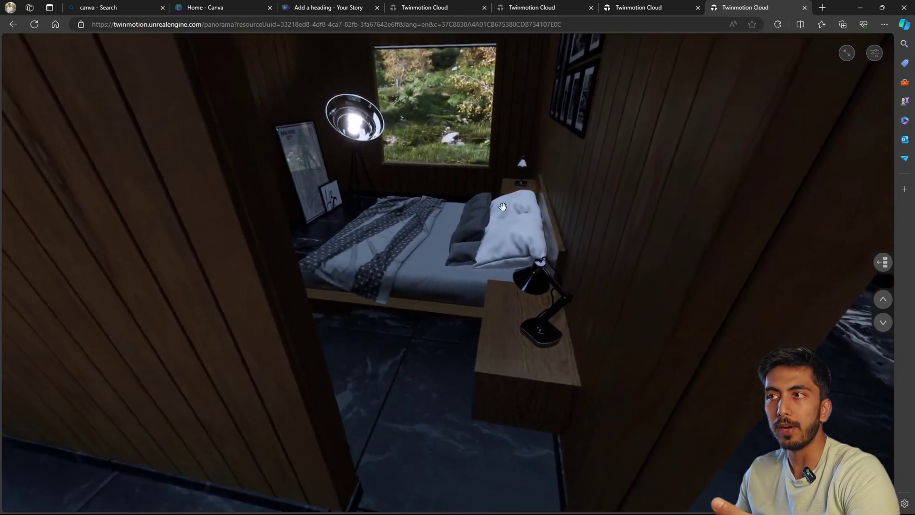
pyautogui.moveTo(362, 248); pyautogui.dragTo(161, 316)
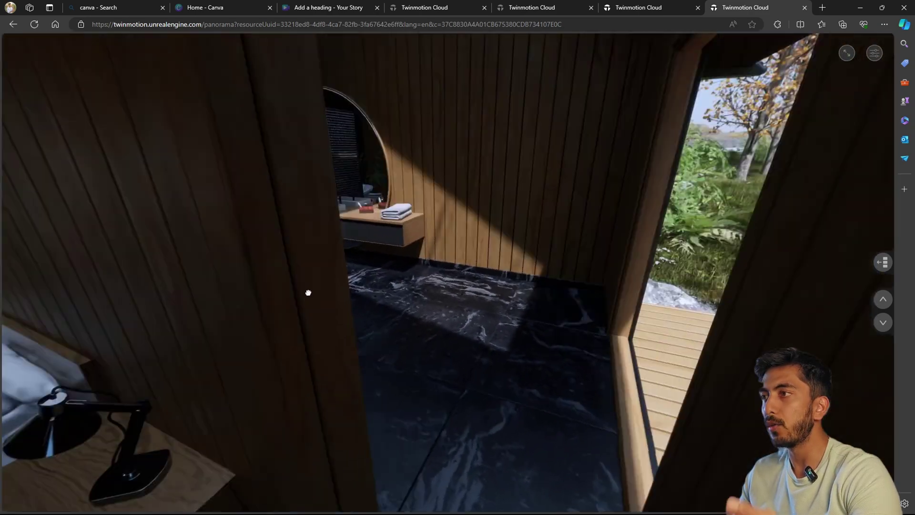
pyautogui.moveTo(307, 293); pyautogui.dragTo(560, 501)
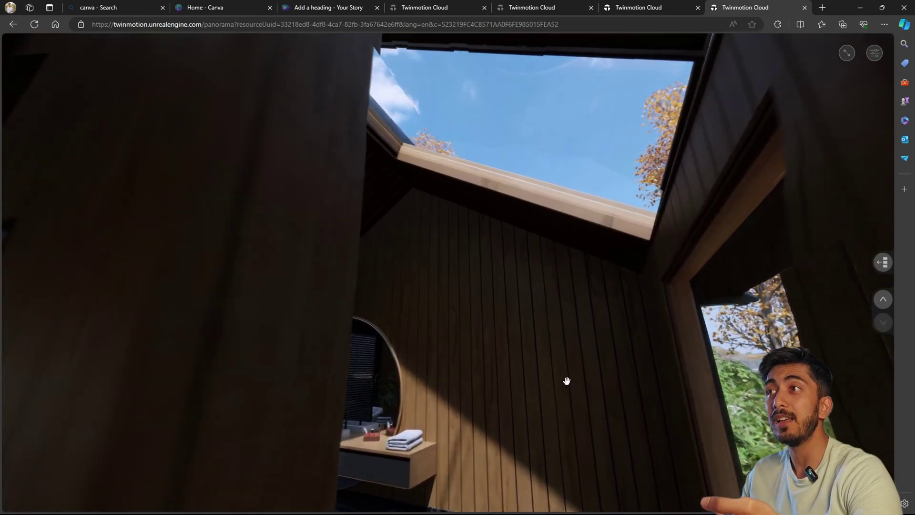
pyautogui.moveTo(566, 380); pyautogui.dragTo(264, 362)
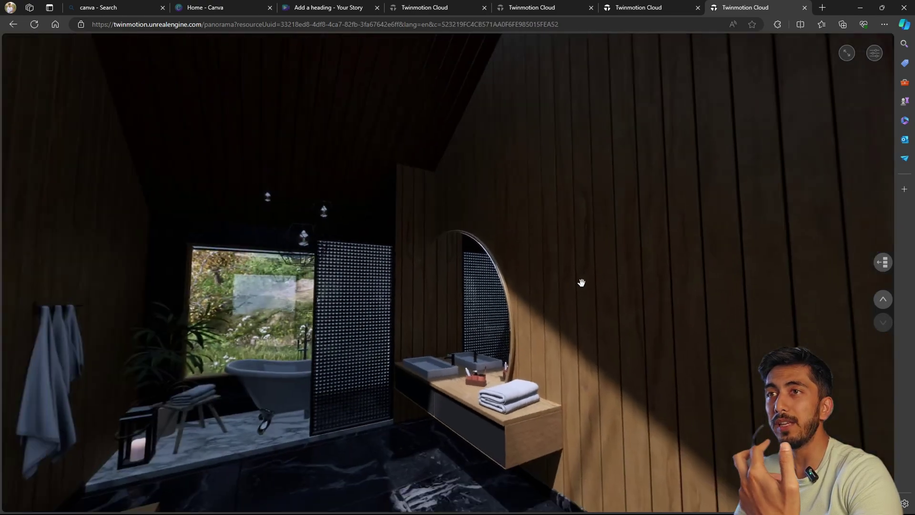
# Step: Look around the bathroom panorama, zooming in on the bathtub and back out
pyautogui.moveTo(582, 284); pyautogui.dragTo(601, 253)
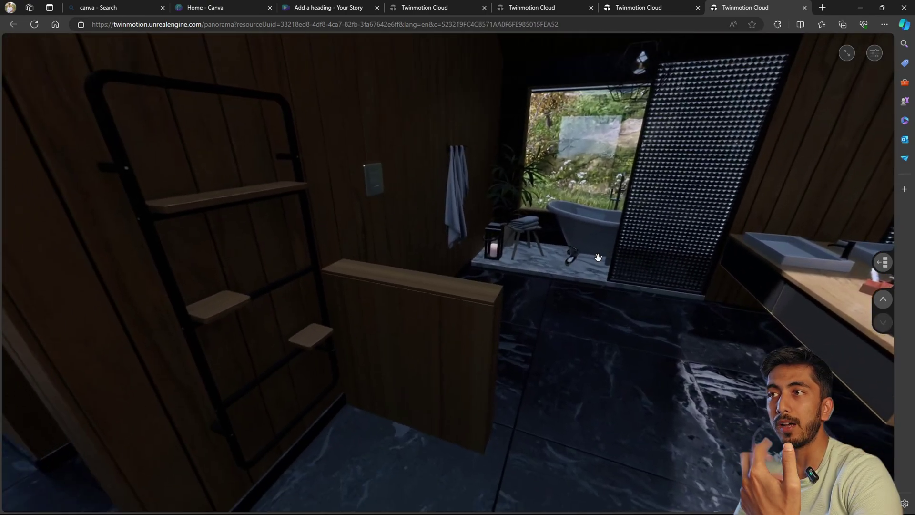
pyautogui.moveTo(596, 294); pyautogui.dragTo(568, 259)
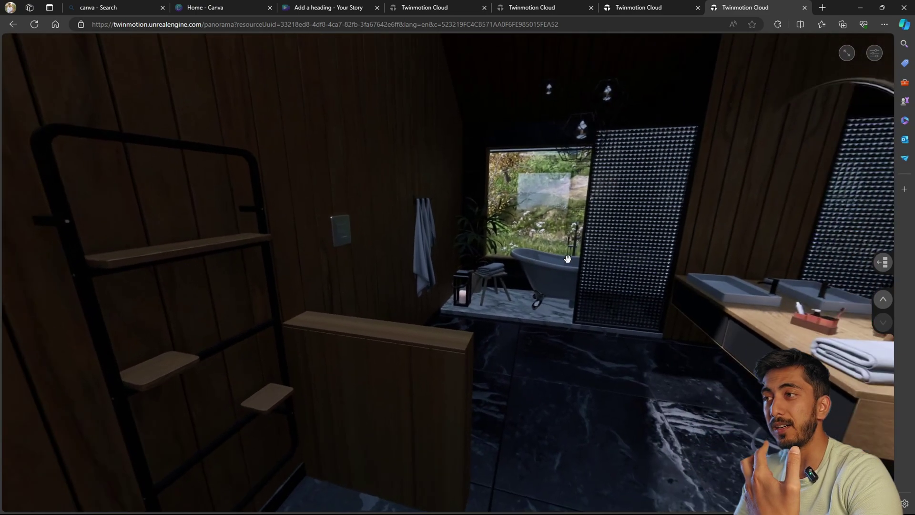
pyautogui.scroll(4, 417, 211)
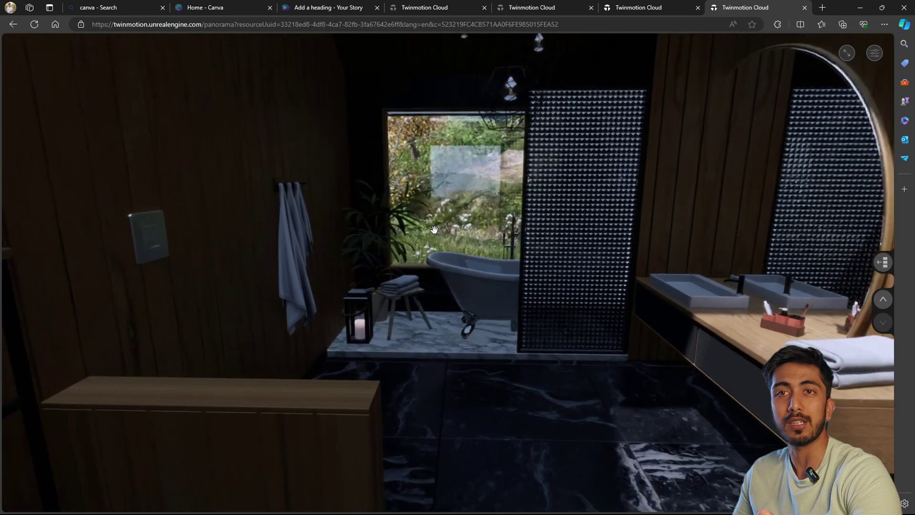
pyautogui.scroll(-3, 435, 230)
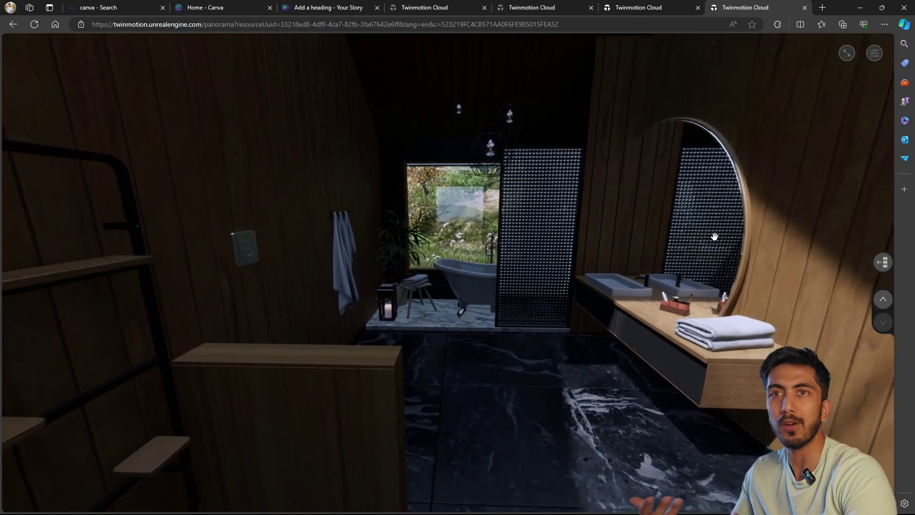
# Step: Go back through the bedroom panorama to the kitchen panorama and look out at the deck and lake
pyautogui.click(883, 301)
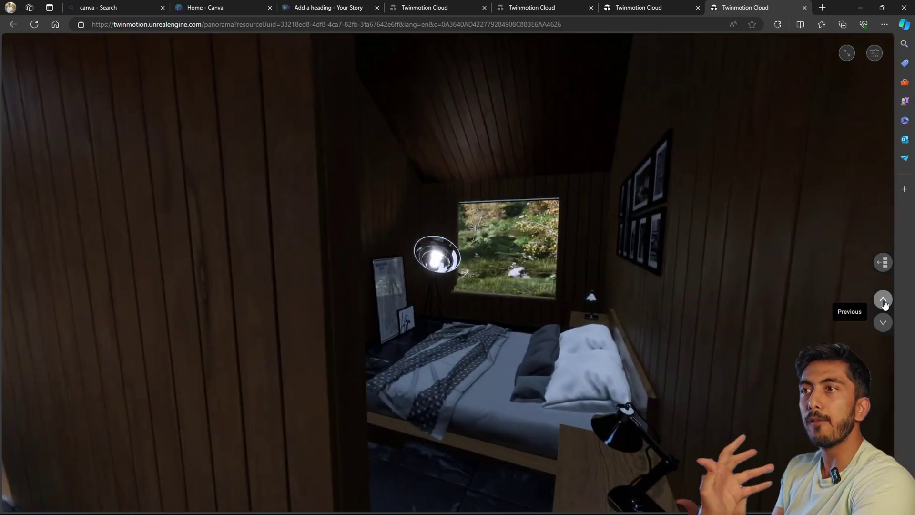
pyautogui.click(883, 301)
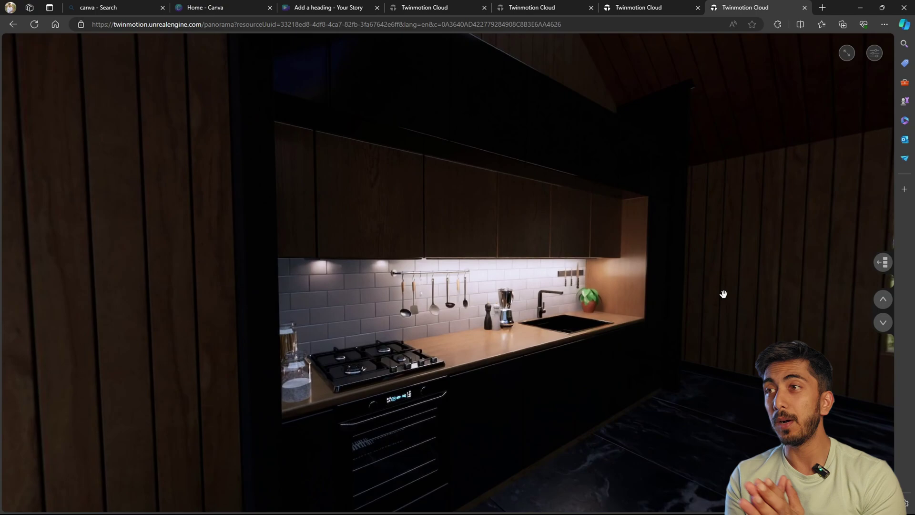
pyautogui.moveTo(721, 295); pyautogui.dragTo(201, 319)
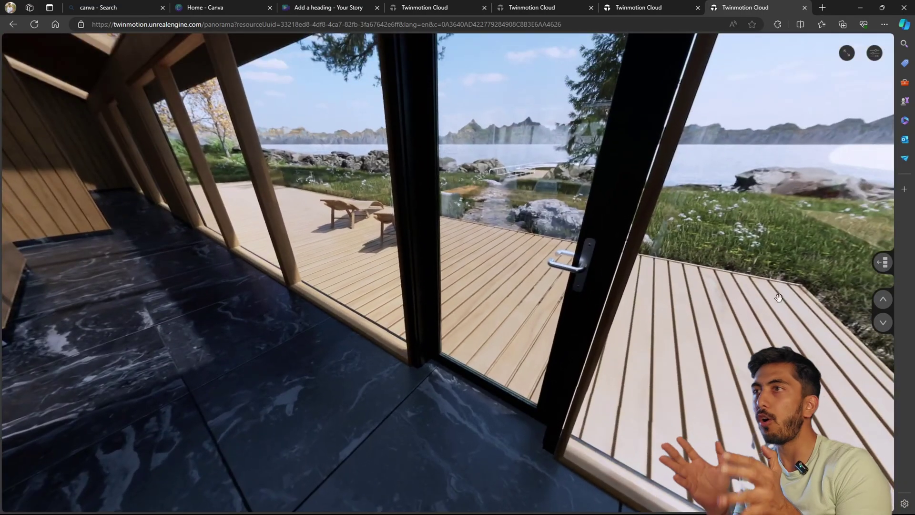
# Step: Switch to the living room panorama and look around the sofa, sideboard and dining table
pyautogui.click(884, 323)
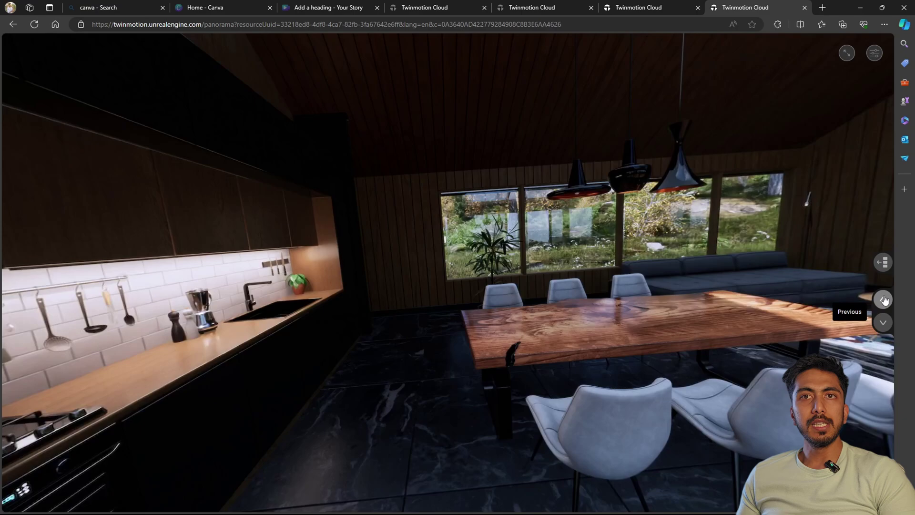
pyautogui.click(884, 300)
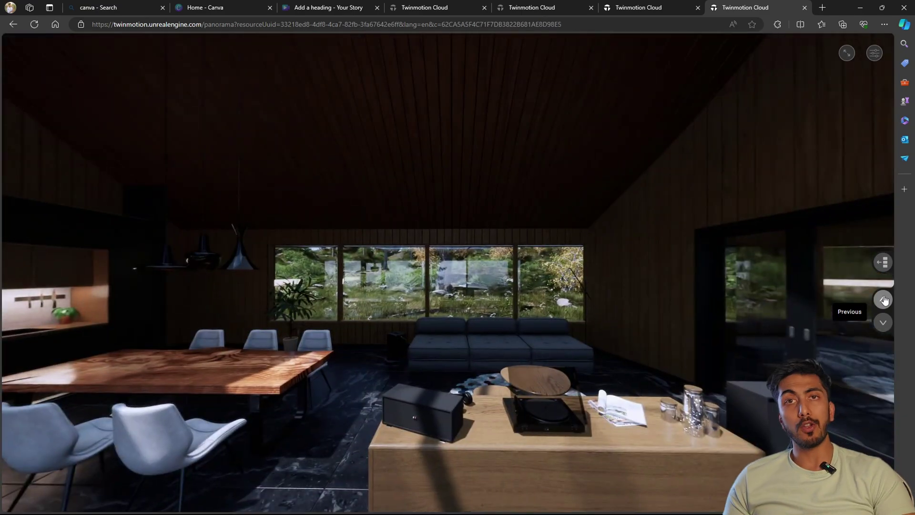
pyautogui.moveTo(765, 324); pyautogui.dragTo(676, 267)
pyautogui.moveTo(512, 305); pyautogui.dragTo(120, 249)
pyautogui.moveTo(659, 261); pyautogui.dragTo(288, 237)
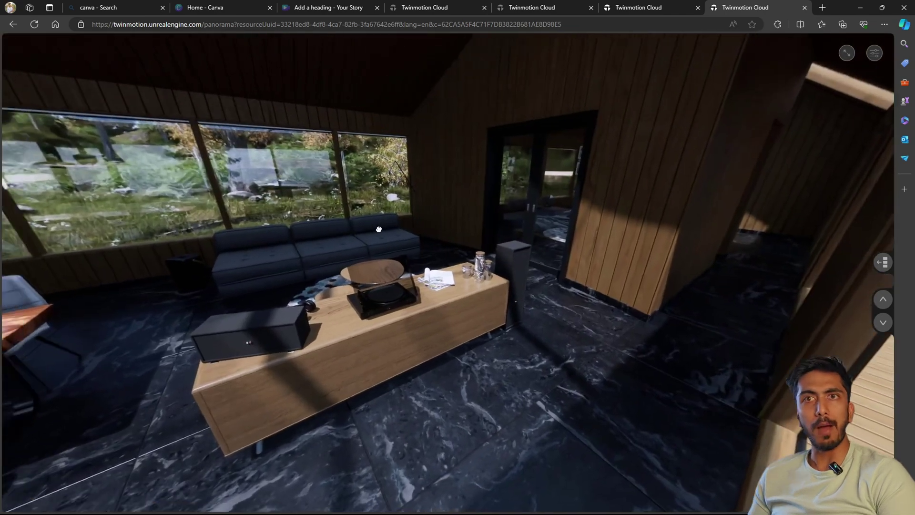
pyautogui.moveTo(413, 229); pyautogui.dragTo(529, 335)
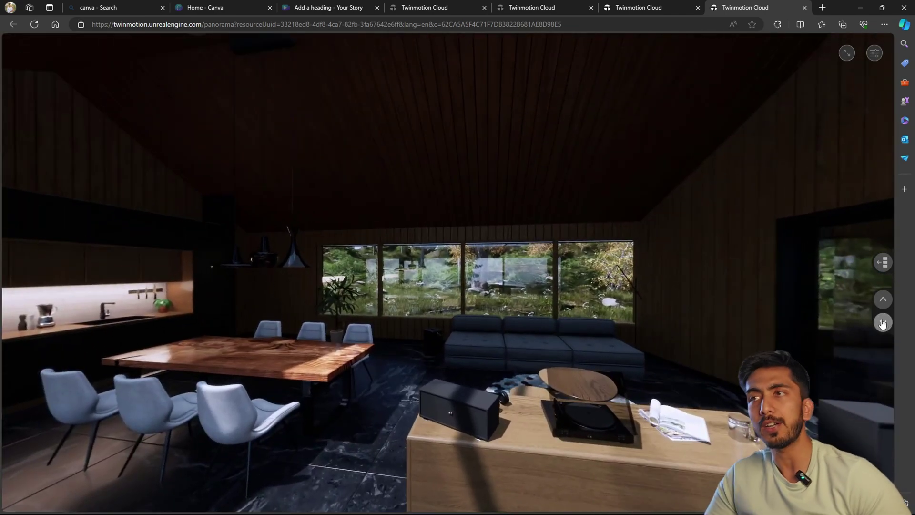
# Step: Step back through the panoramas to the deck loungers and the dock, and look around both outdoor viewpoints
pyautogui.click(883, 324)
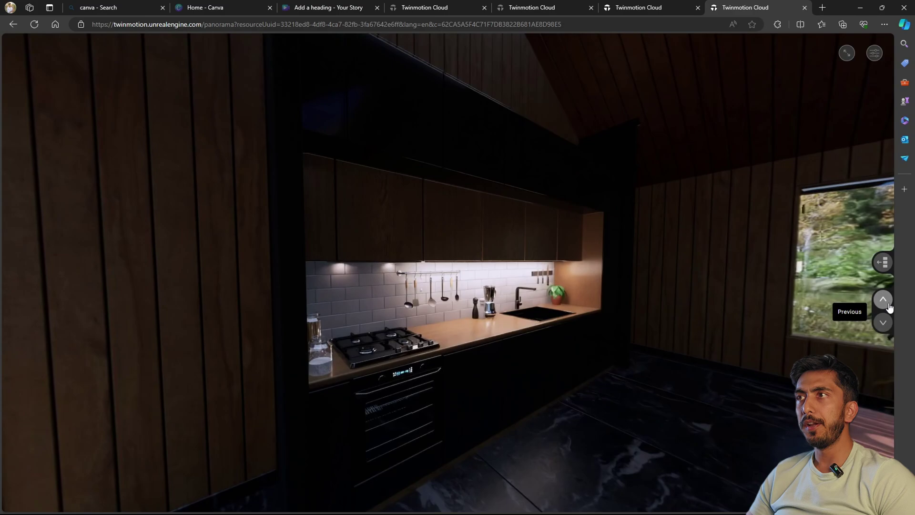
pyautogui.click(889, 307)
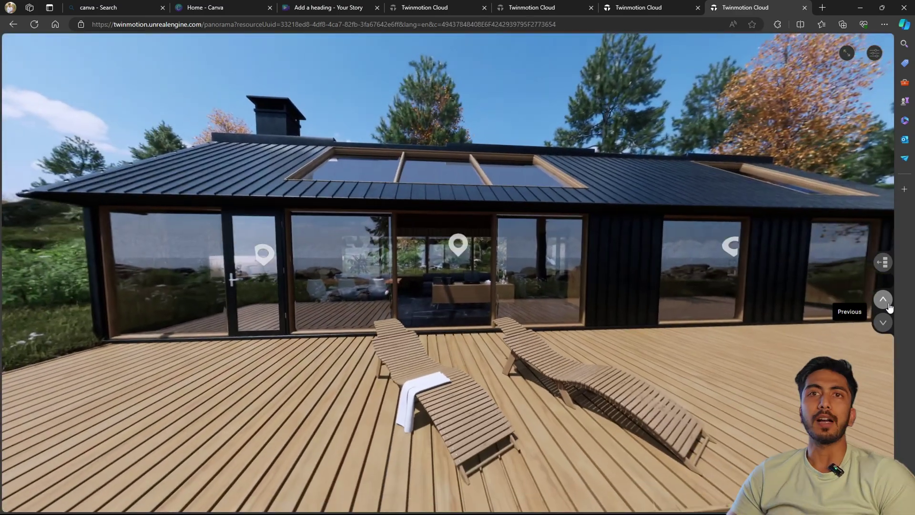
pyautogui.moveTo(803, 303); pyautogui.dragTo(651, 321)
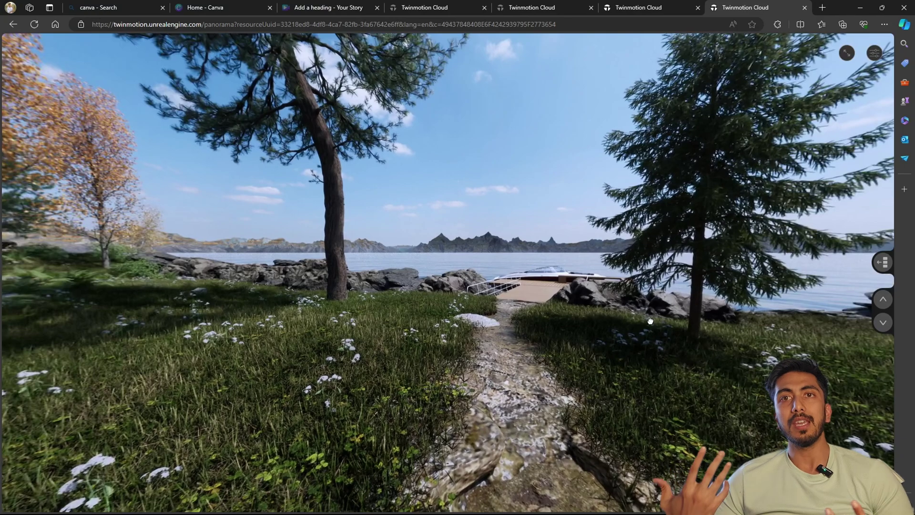
pyautogui.click(880, 304)
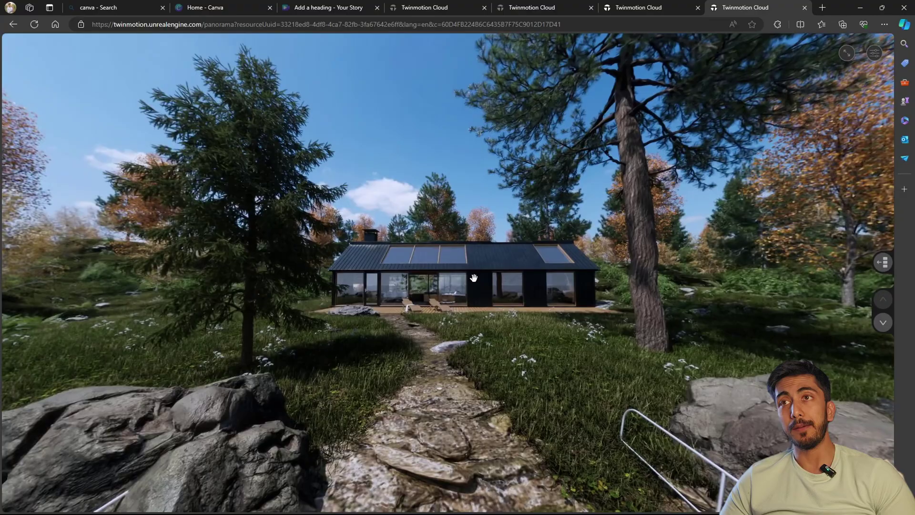
pyautogui.moveTo(474, 278); pyautogui.dragTo(242, 237)
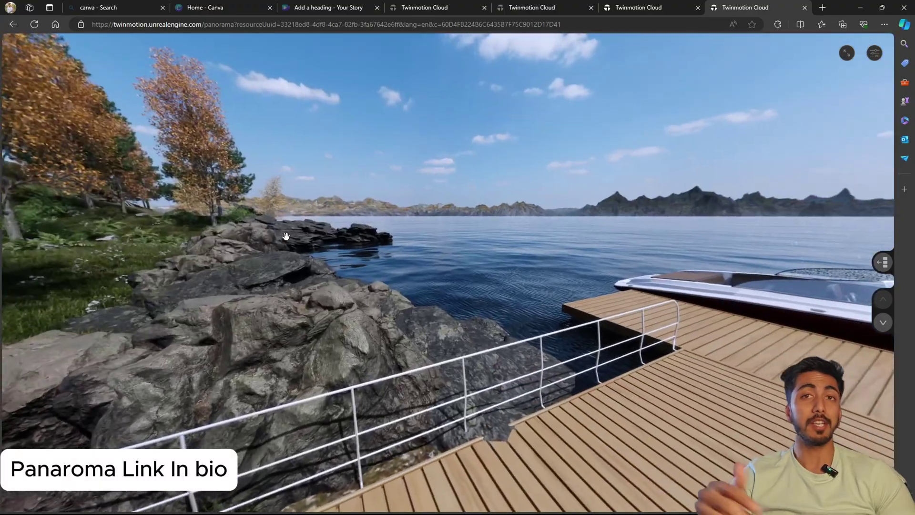
pyautogui.moveTo(460, 259); pyautogui.dragTo(583, 270)
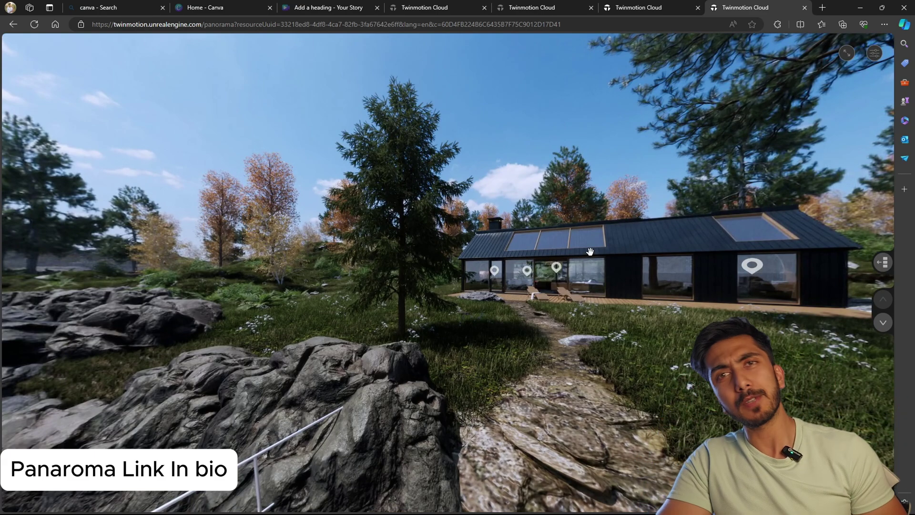
# Step: Switch to the presentation viewer, set the time of day to 07:41 PM, and close the preferences
pyautogui.click(682, 12)
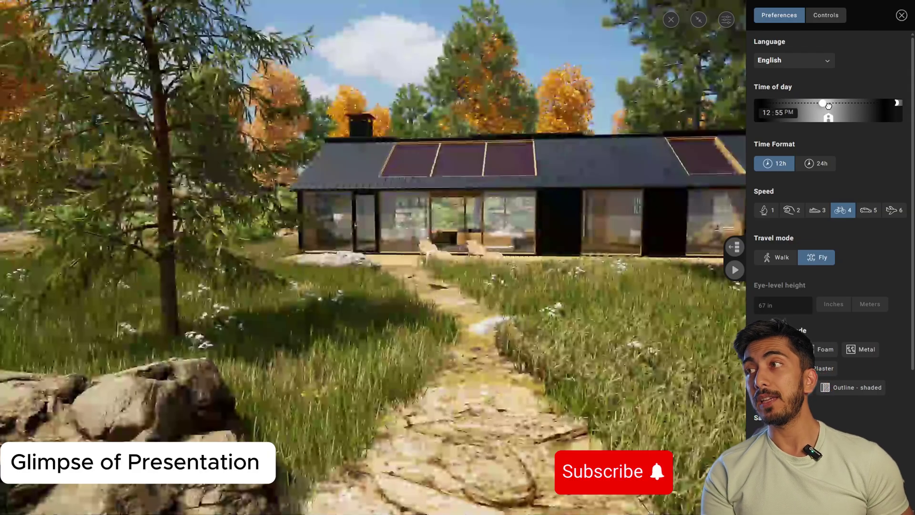
pyautogui.moveTo(829, 105); pyautogui.dragTo(787, 105)
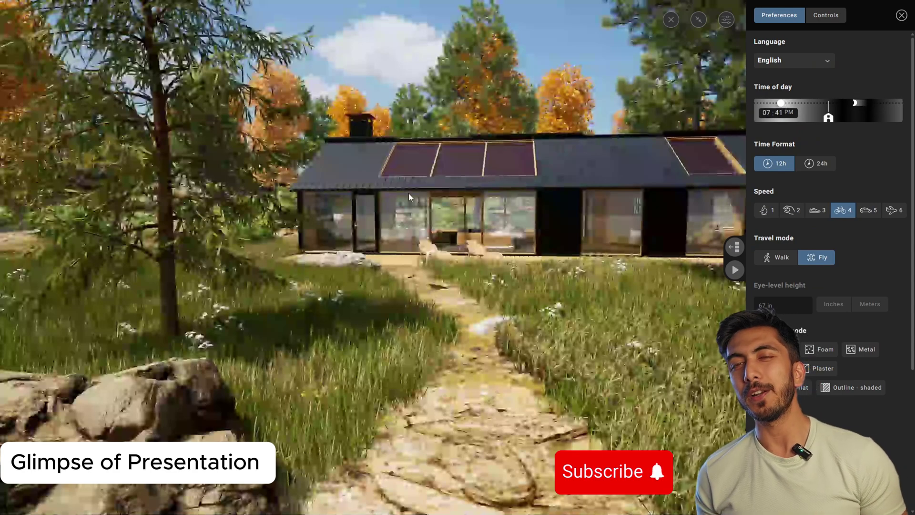
pyautogui.click(901, 17)
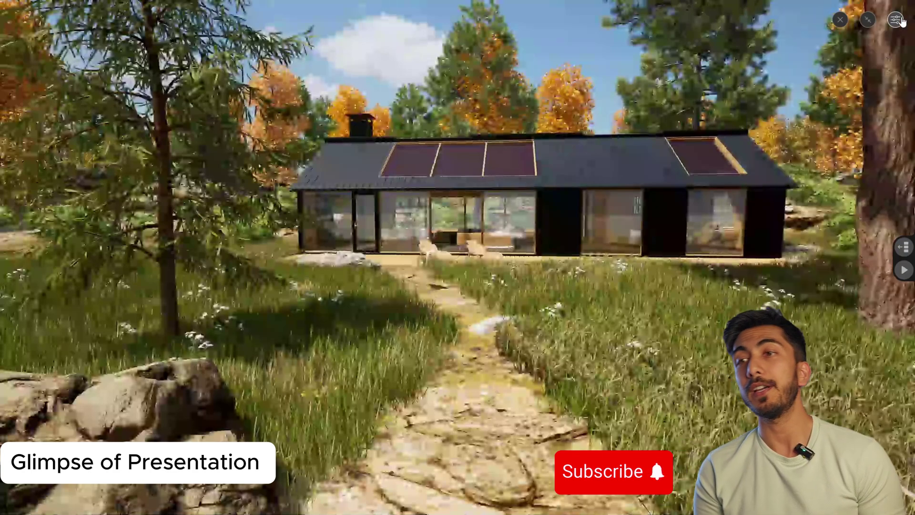